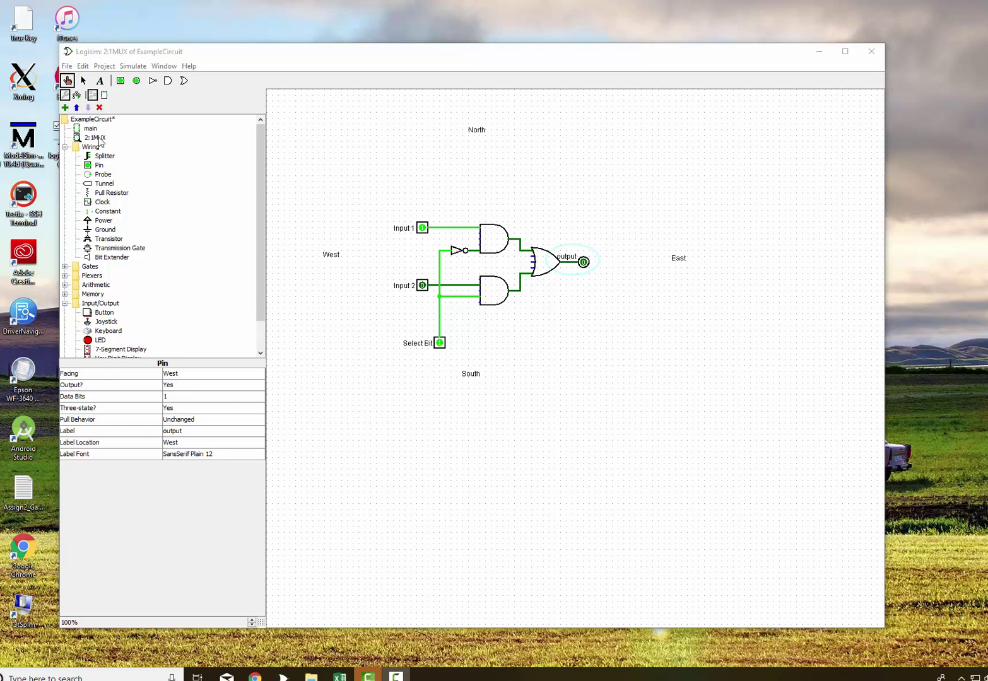
- Create a circuit called 4:1MUX through Project > Add Circuit
click(104, 66)
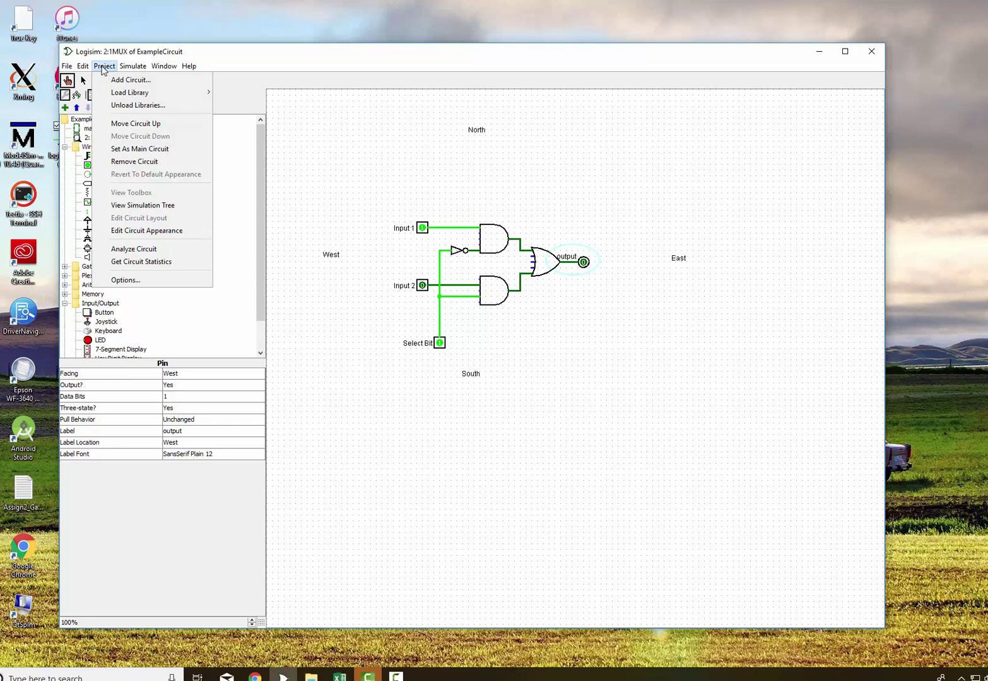
click(115, 82)
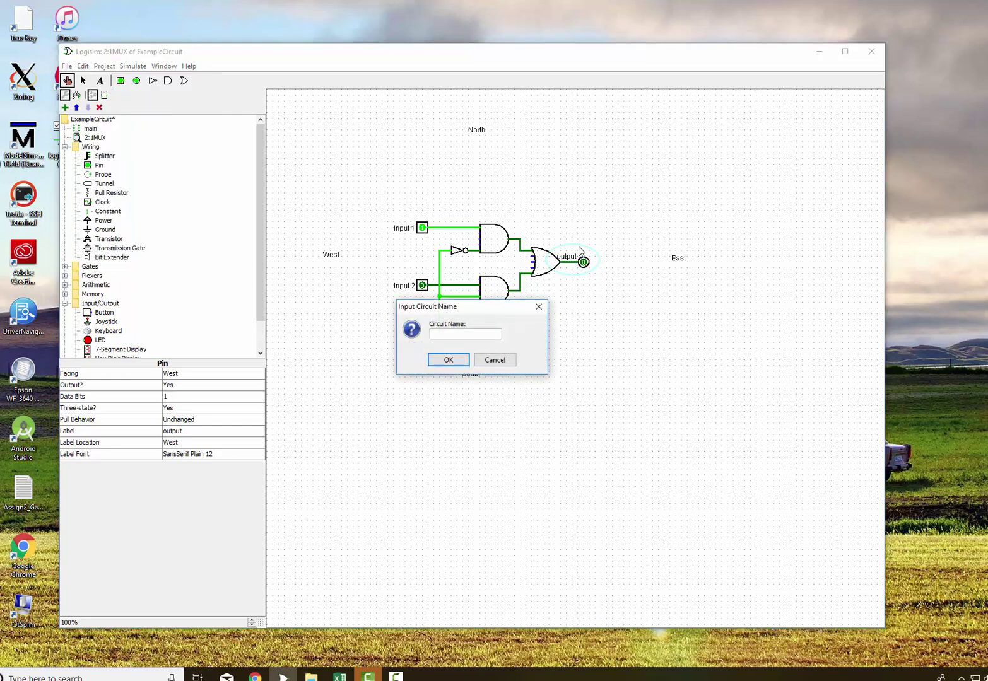
text(4:1MUX)
key(Return)
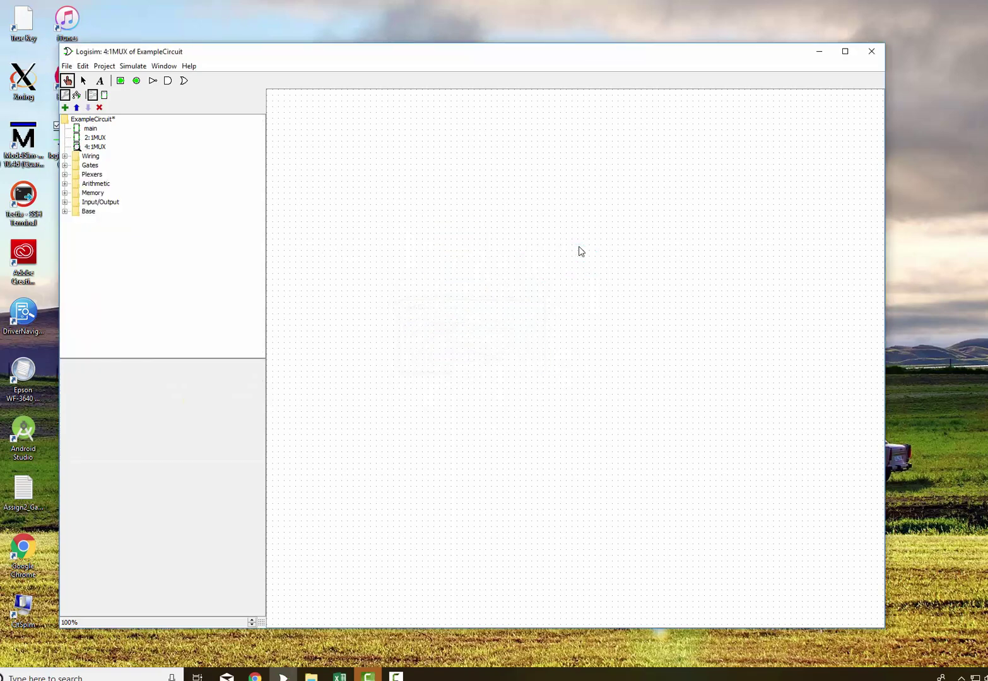
- Reopen the 2:1MUX circuit, poke Input 1 and inspect the output pin
click(96, 138)
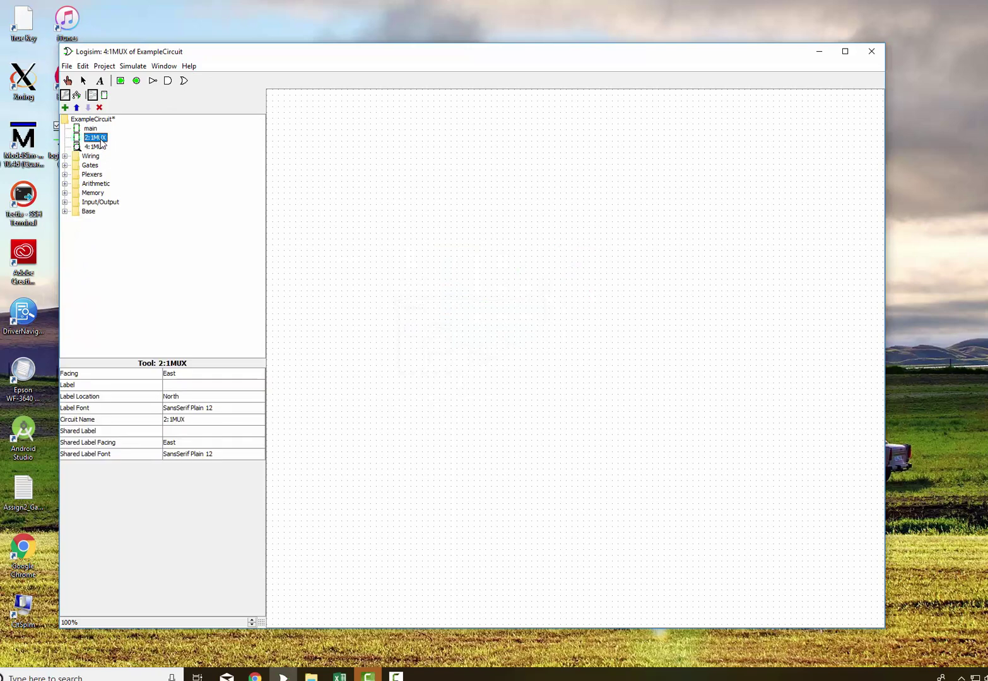
double_click(102, 139)
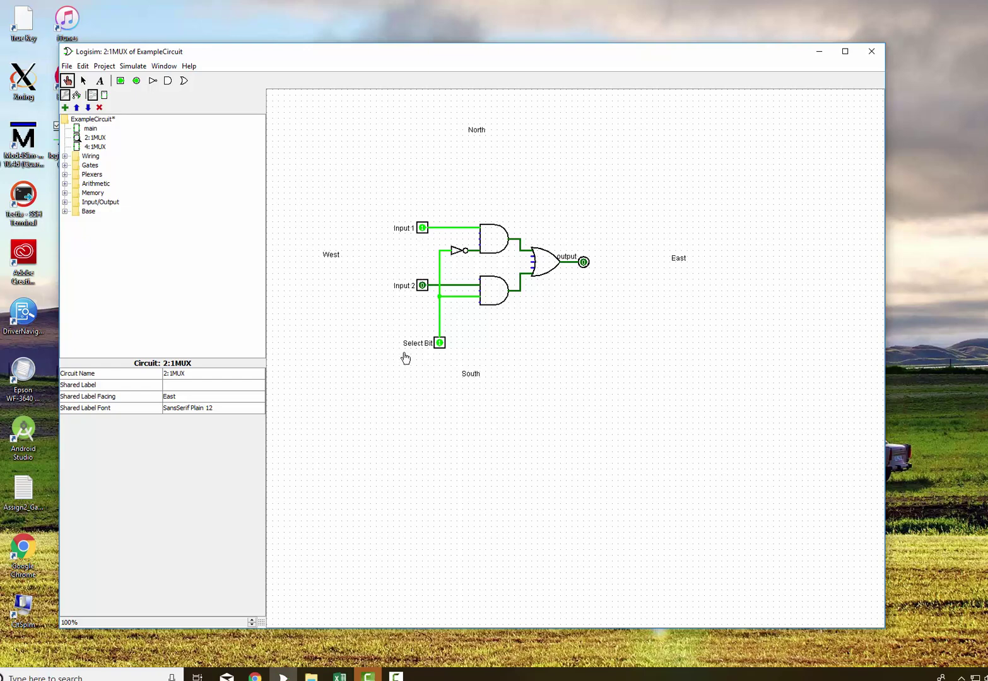
click(422, 229)
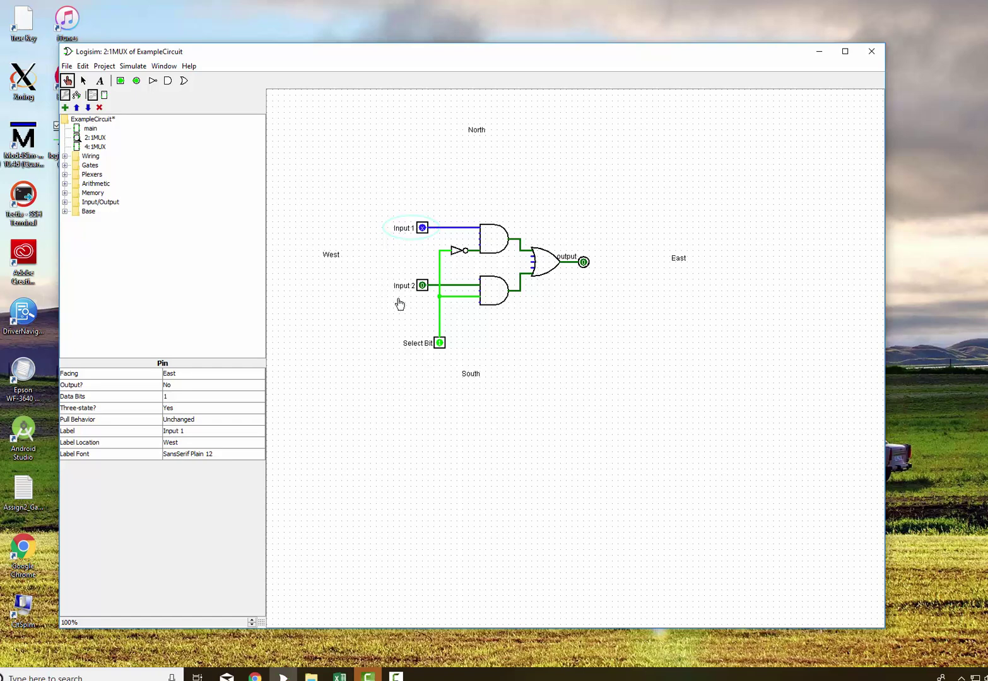
click(584, 265)
- Delete the 2:1MUX circuit's old output pin
click(85, 82)
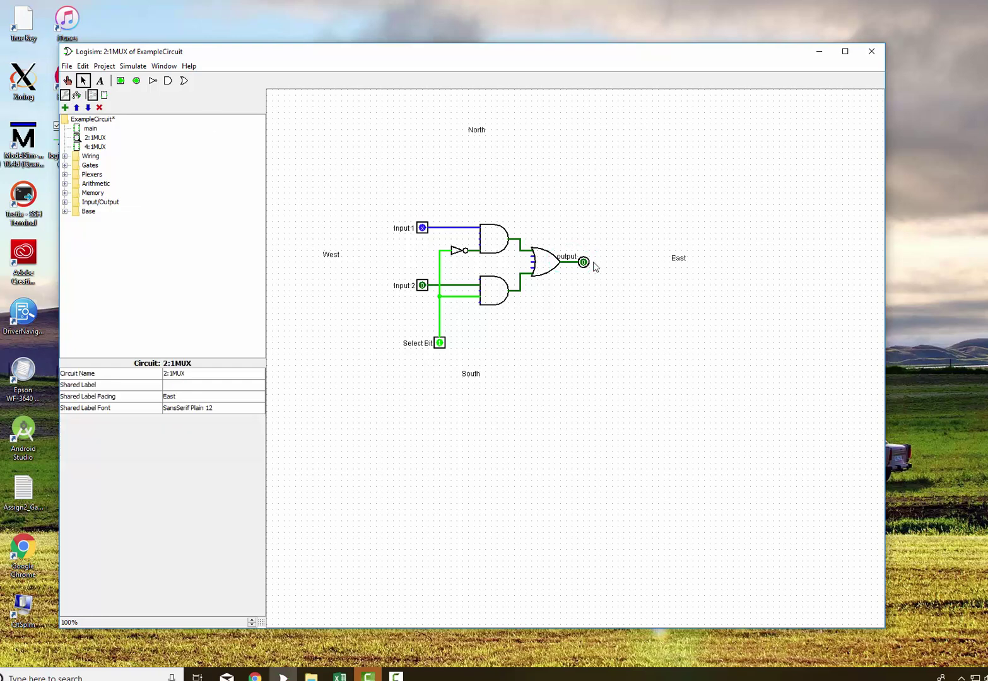
click(567, 257)
key(Delete)
- Place a new Wiring pin just right of the OR gate
click(65, 156)
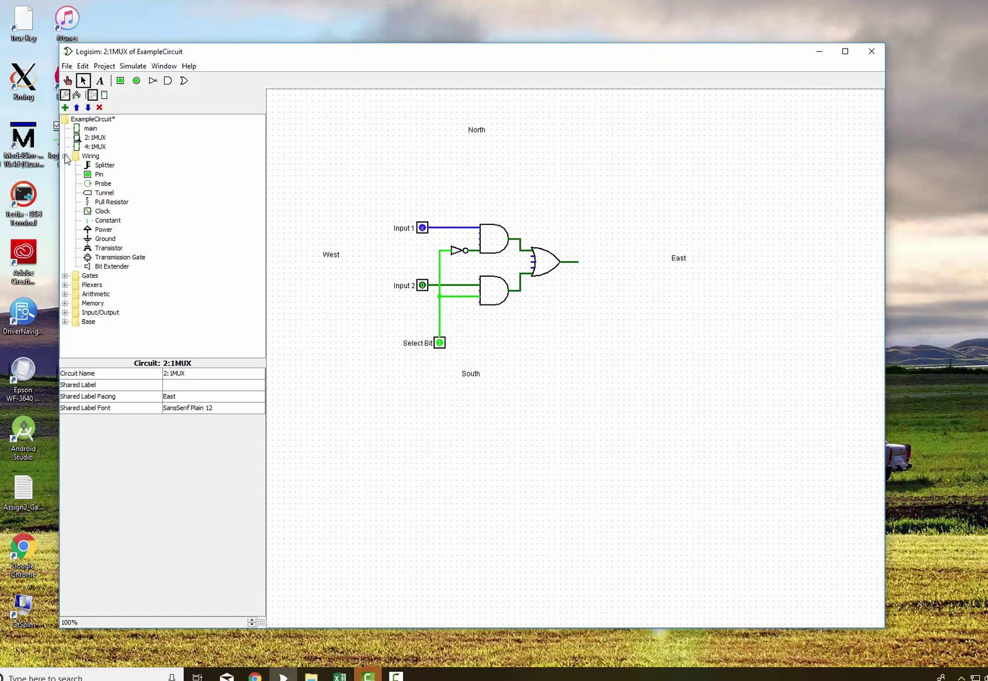
click(102, 176)
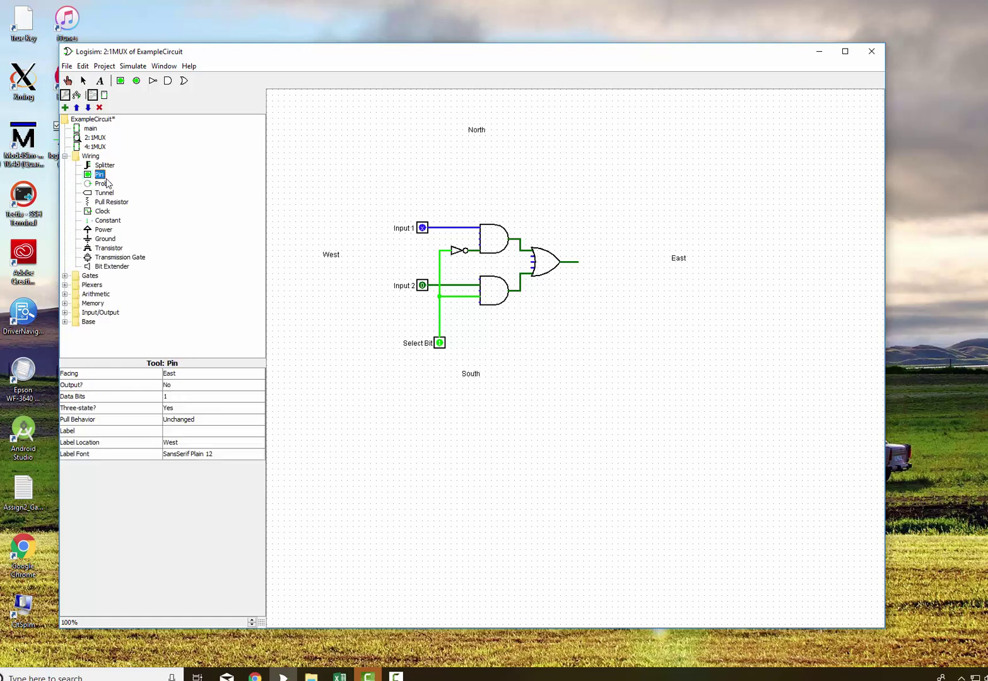
click(612, 264)
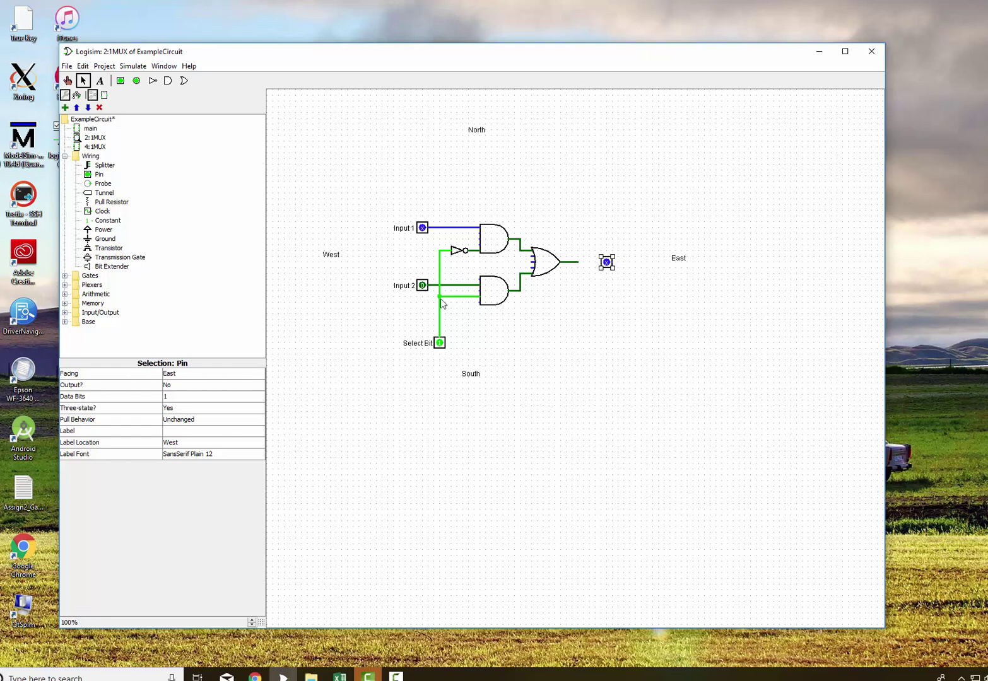
- Turn the new pin to face West and attach it to the OR gate output
click(169, 376)
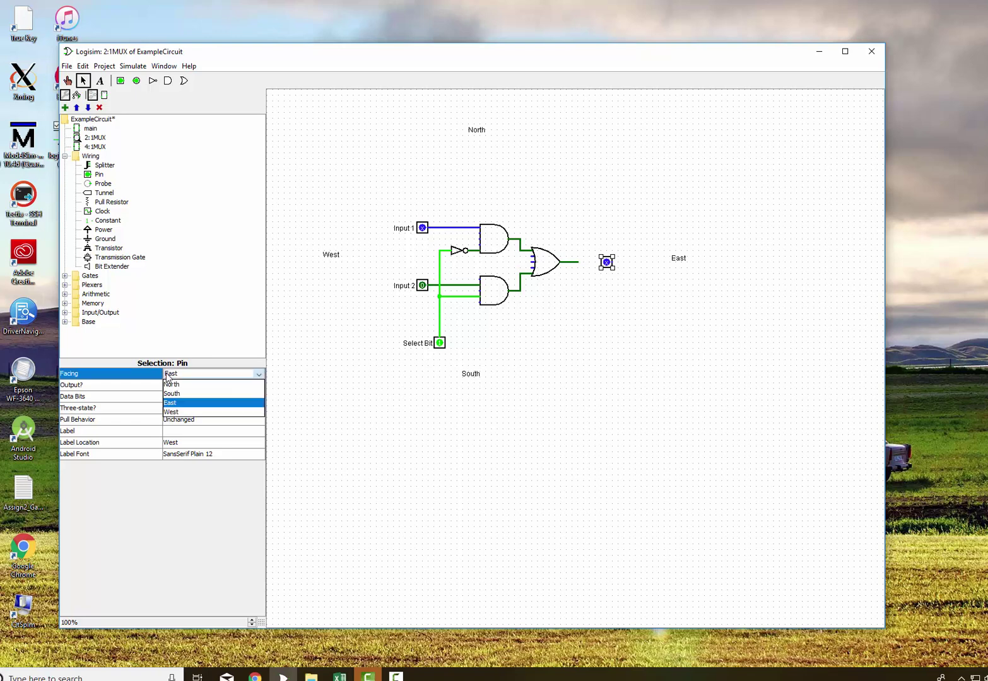
click(179, 412)
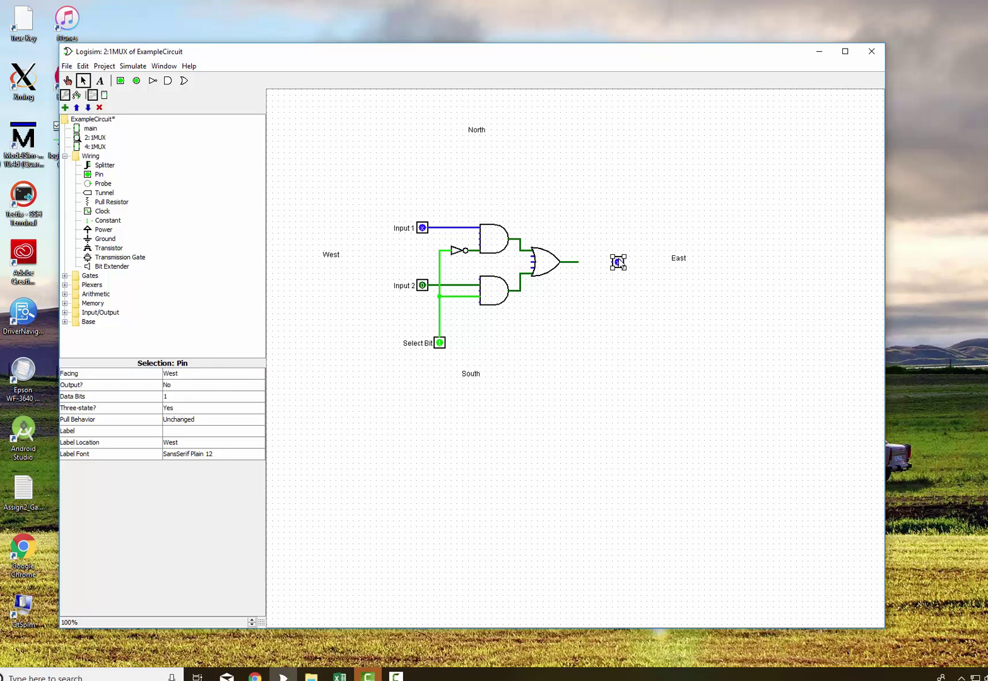
drag(618, 260, 584, 261)
- Label the pin 'Output' and set its Output? attribute to Yes
click(184, 432)
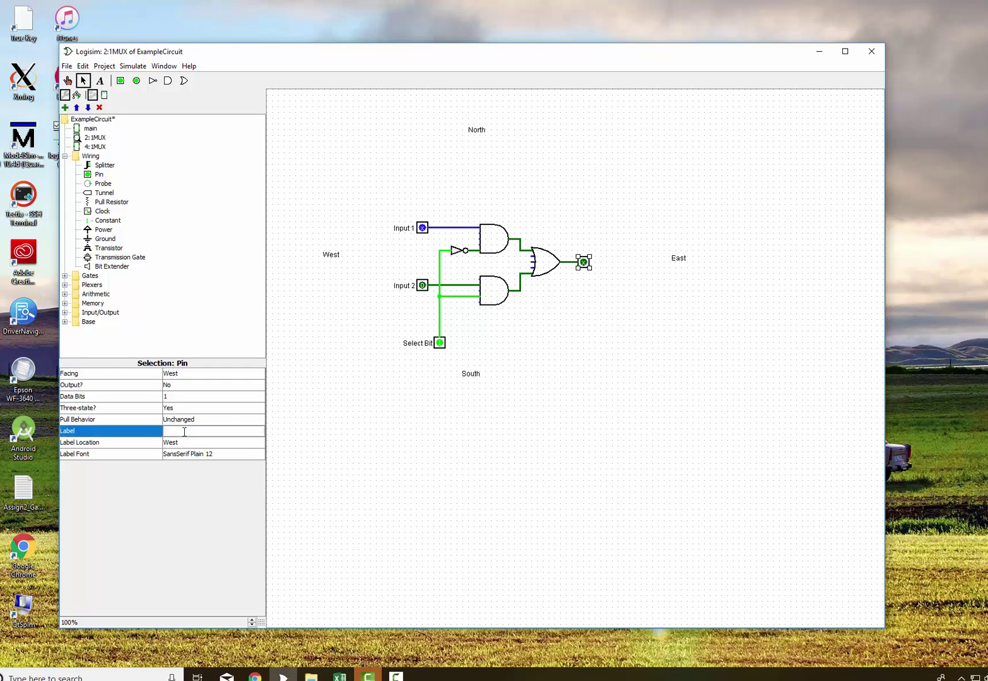
text(Output)
key(Return)
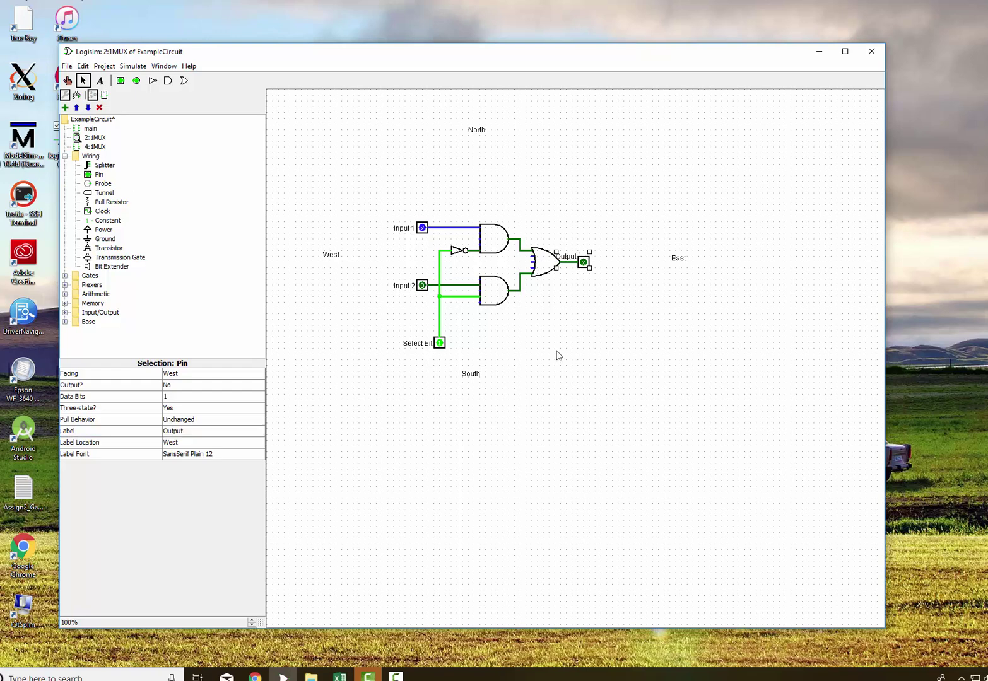
click(557, 352)
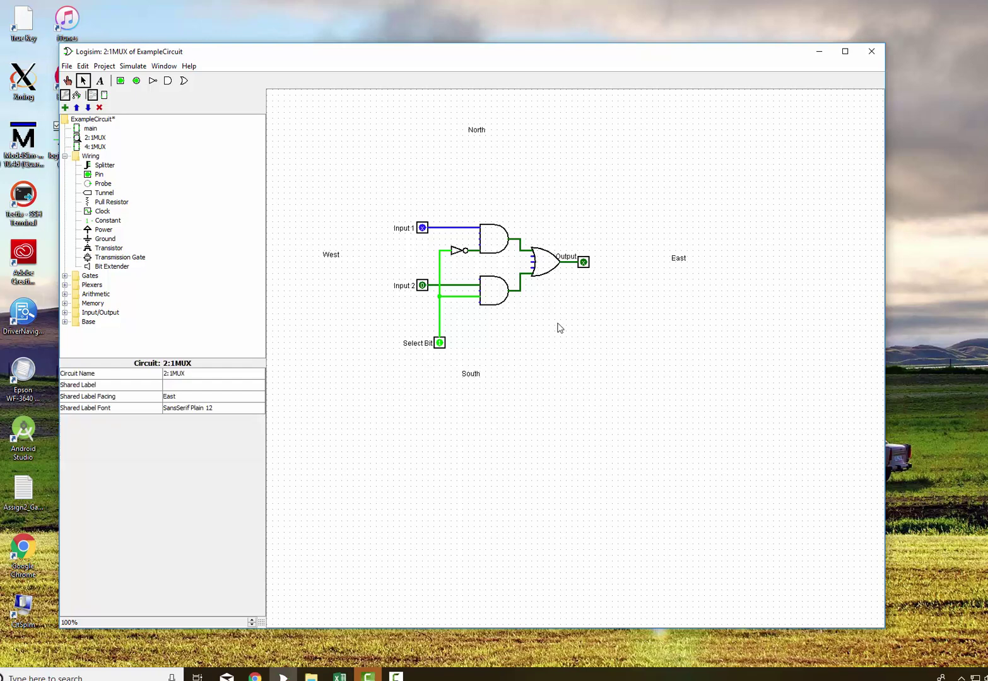
click(584, 263)
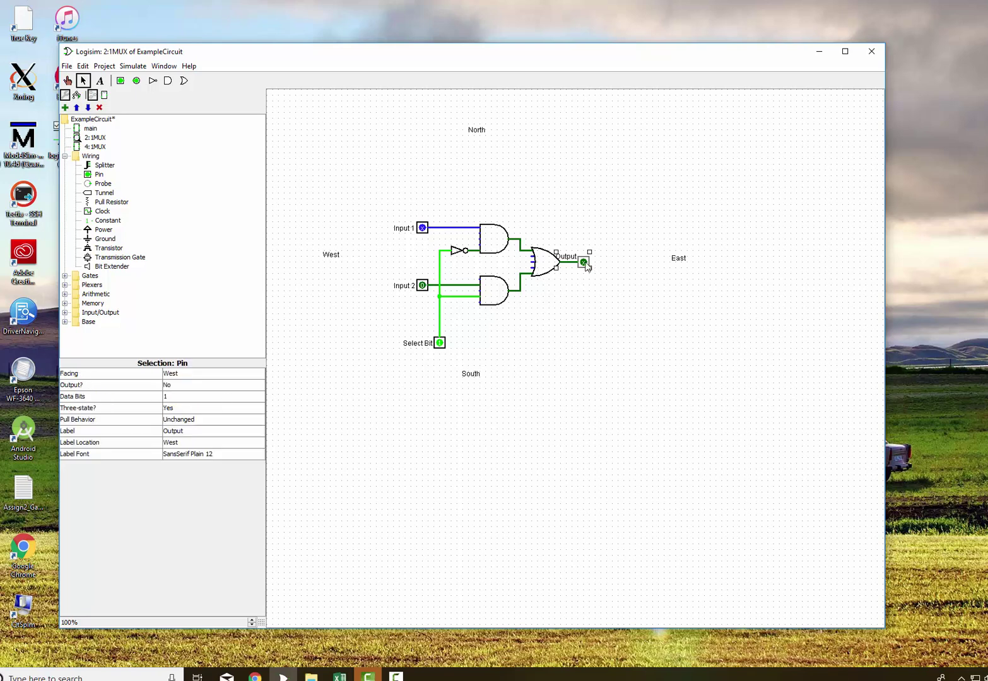
click(189, 386)
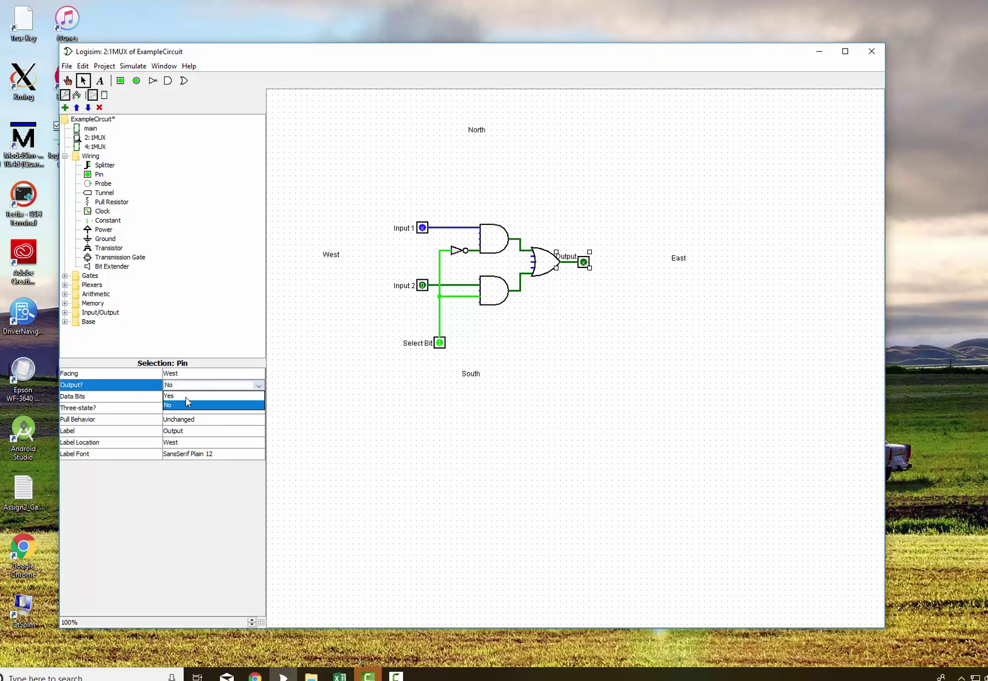
click(186, 399)
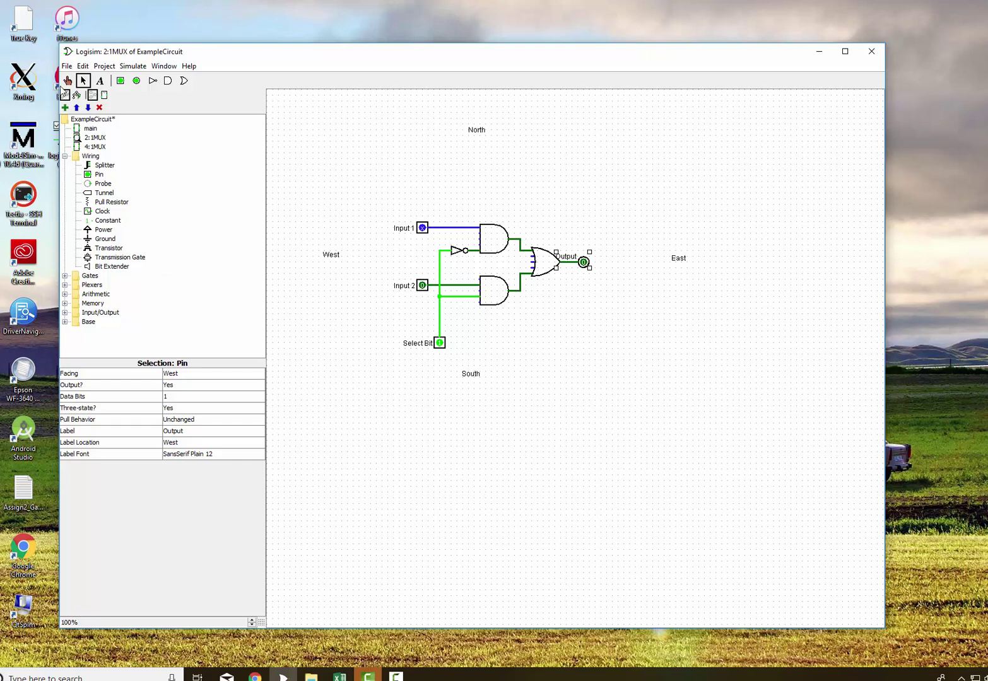
- Save the project as ExampleCircui4-1t.circ by inserting 4-1 into the file name
click(67, 68)
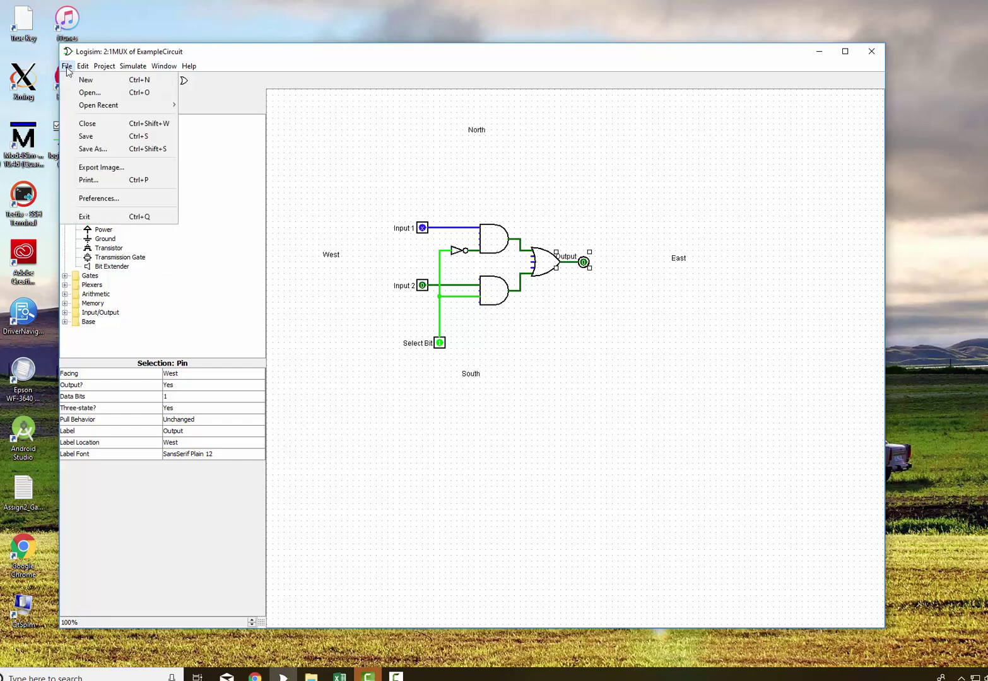
key(Return)
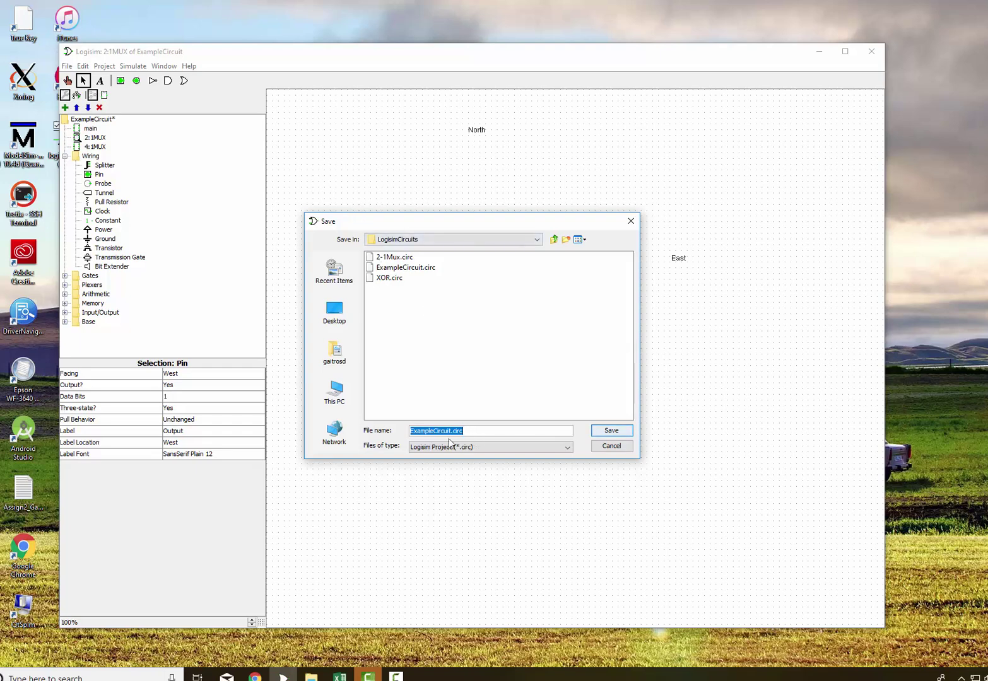
click(463, 430)
click(452, 433)
text(4-1)
click(612, 431)
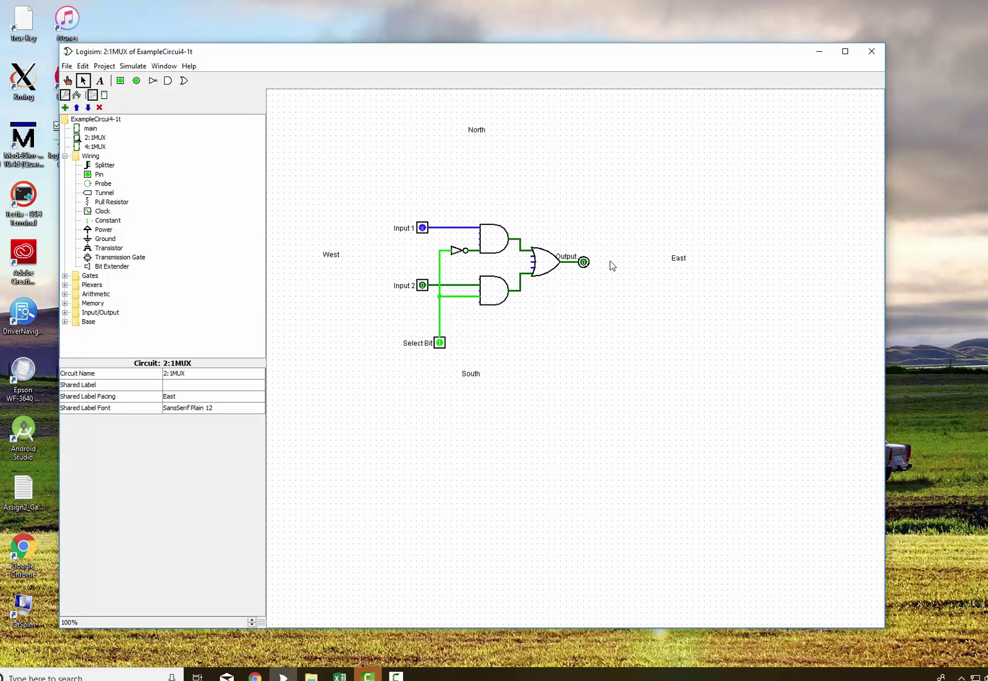
- Open 4:1MUX and place one 2:1MUX subcircuit block on its canvas
click(93, 148)
double_click(93, 147)
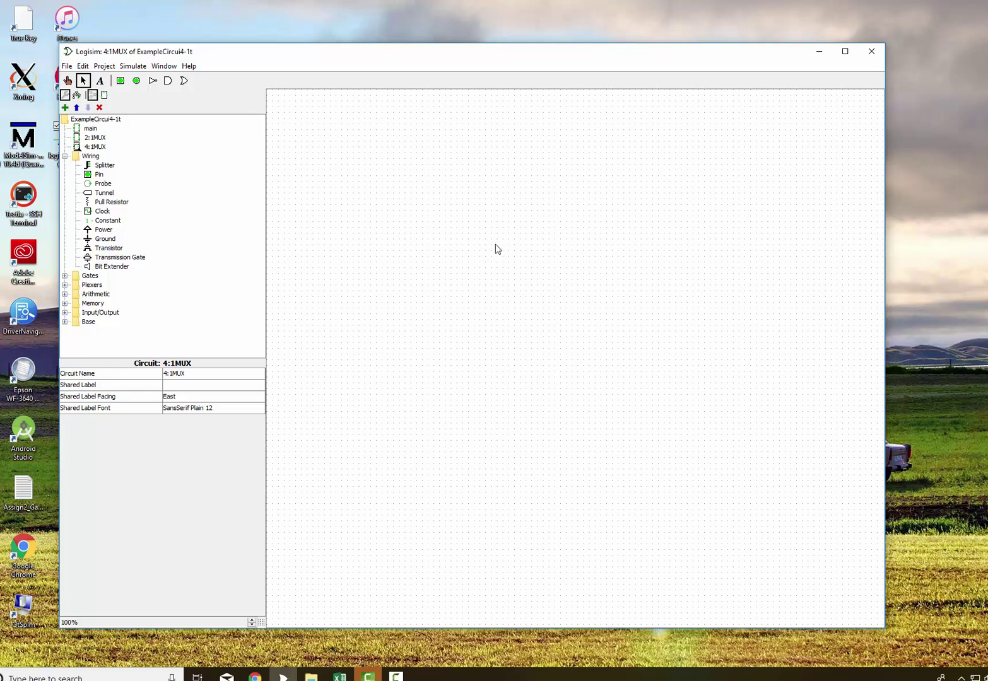
click(98, 138)
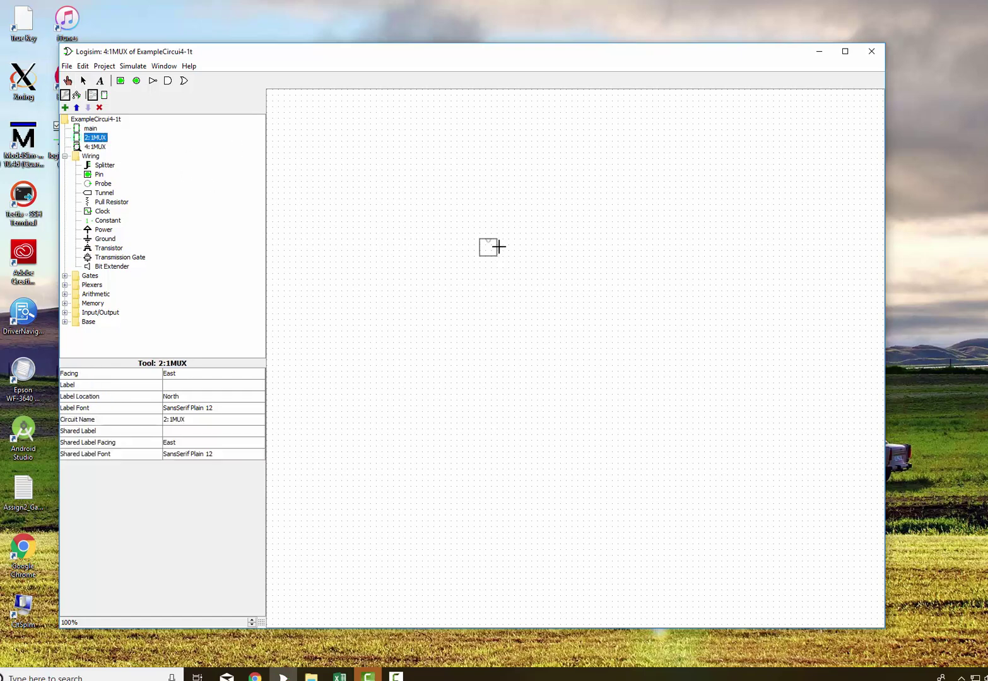
click(462, 236)
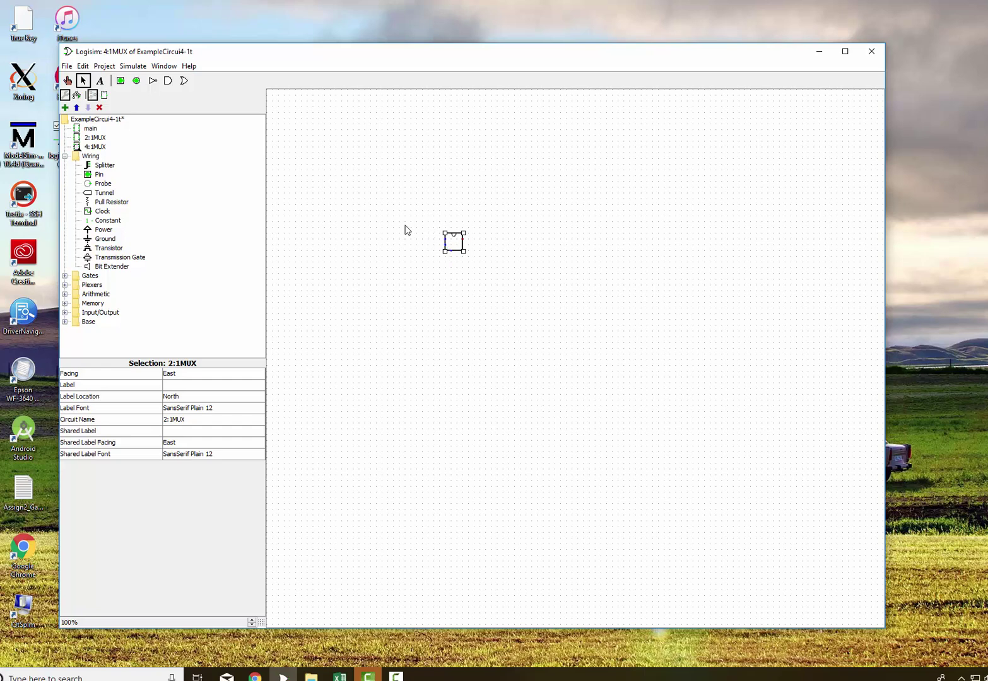
- Place two more 2:1MUX blocks, one below the first and one right of it
click(89, 138)
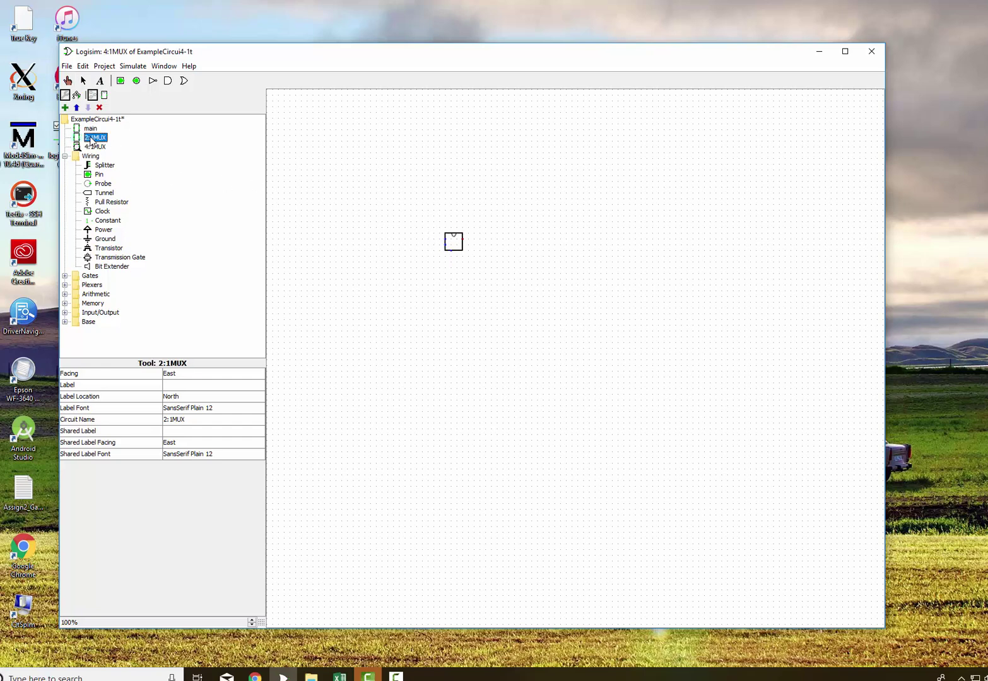
click(460, 287)
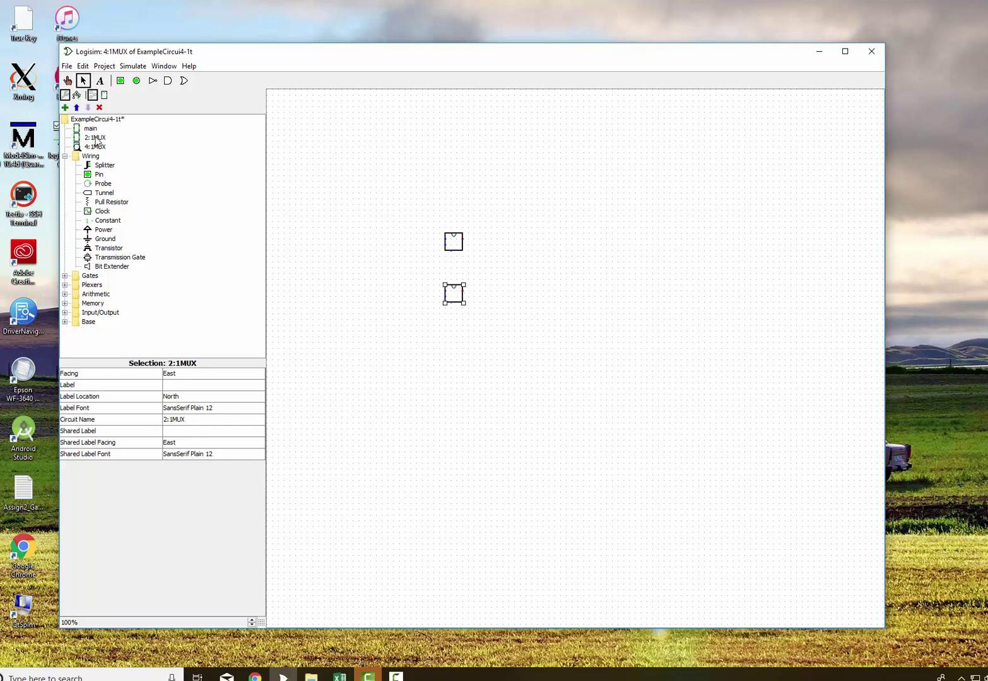
click(96, 138)
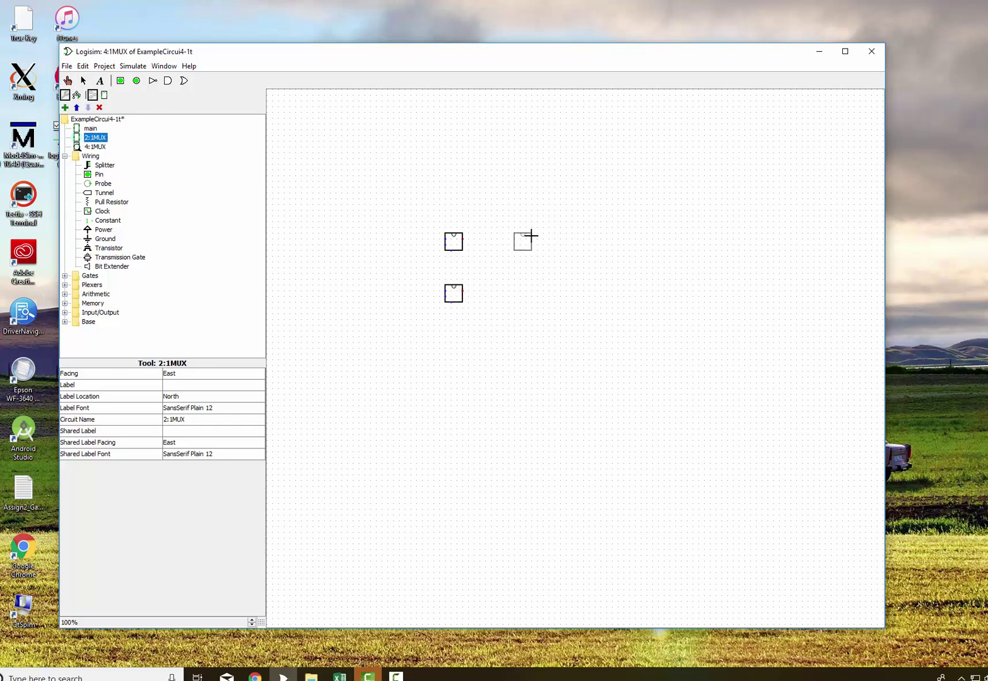
click(530, 236)
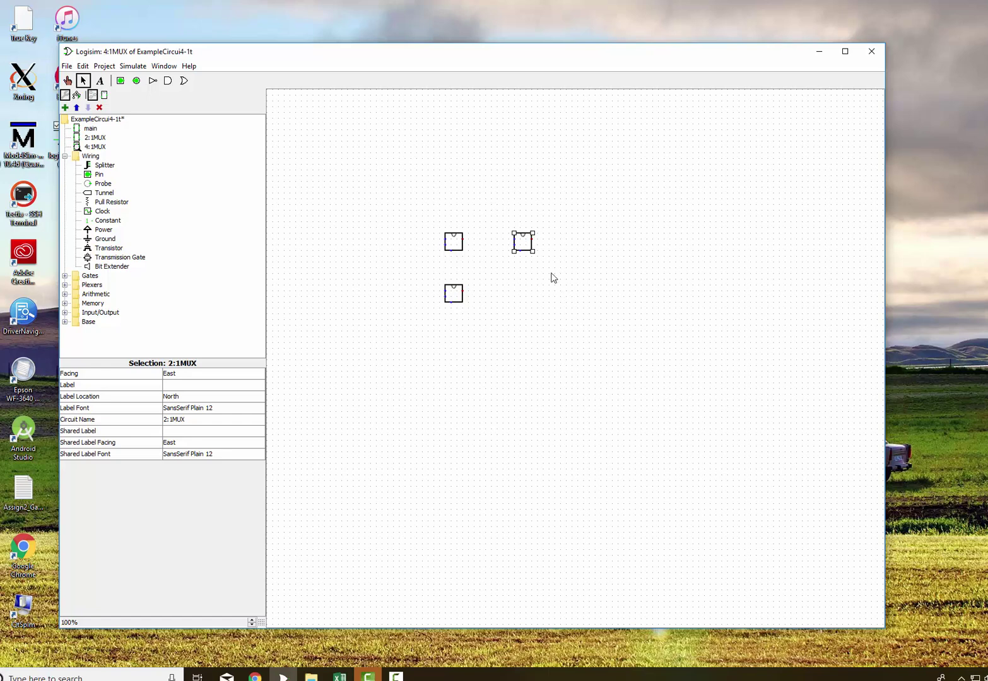
- Add a west-facing pin wired to the rightmost MUX's output
click(100, 175)
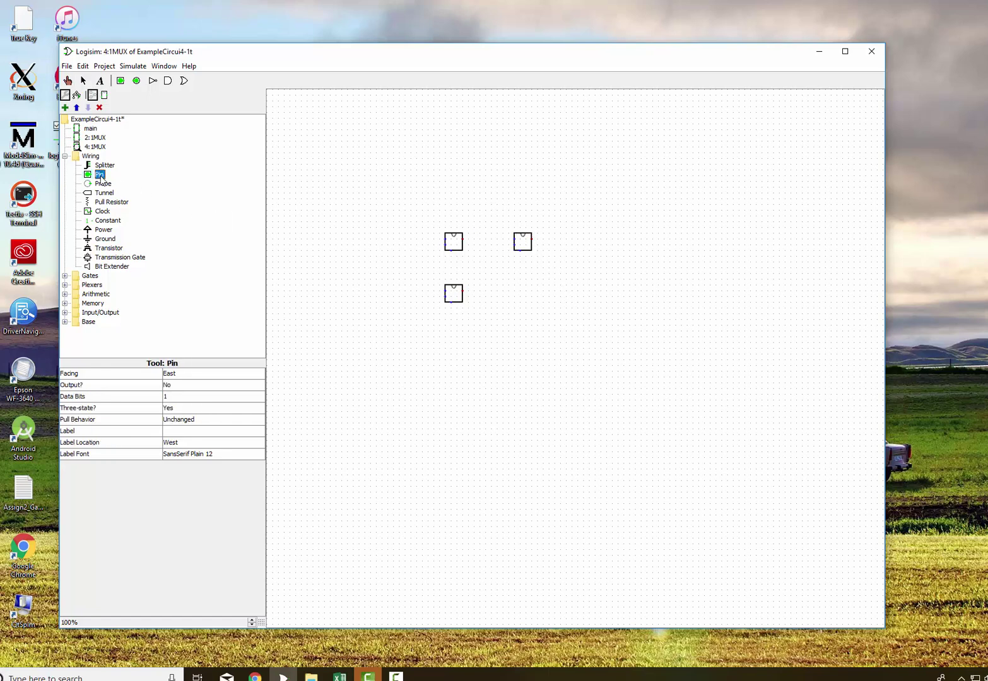
click(570, 239)
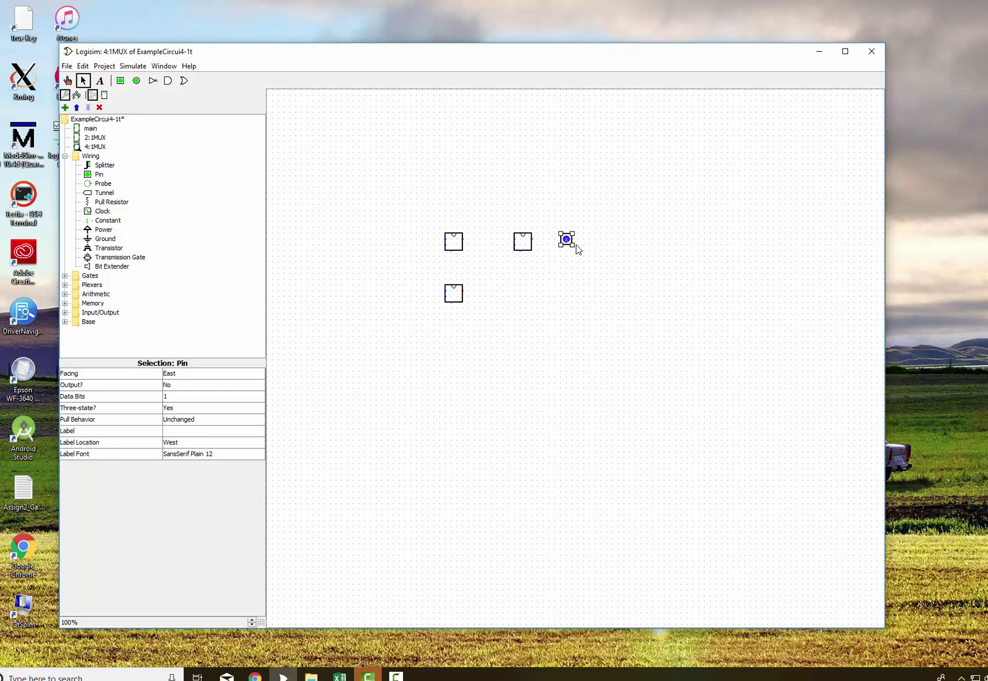
click(169, 374)
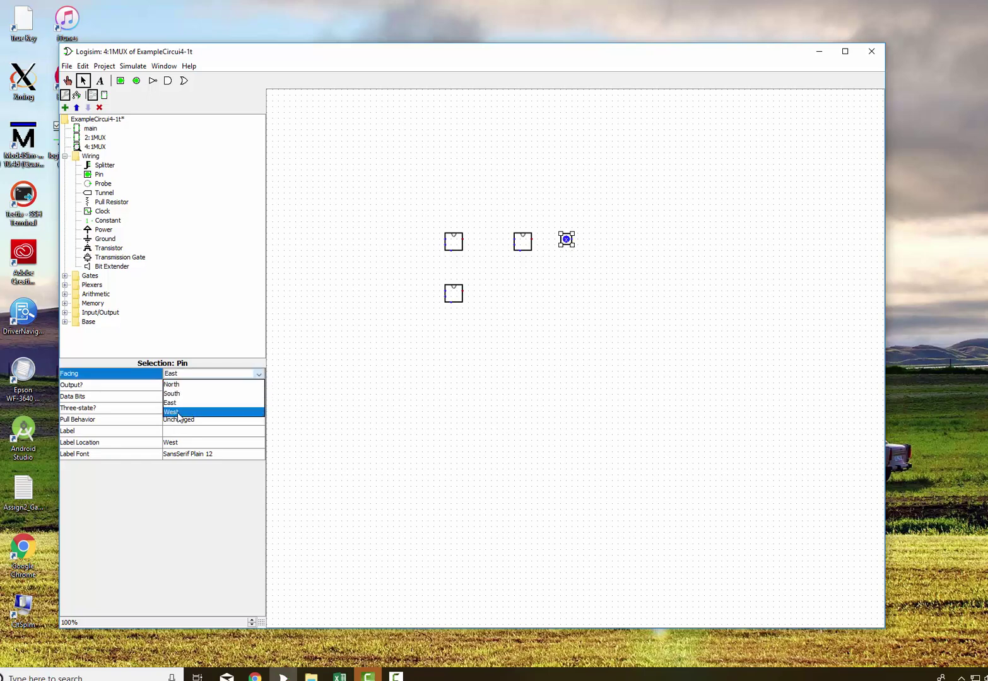
click(178, 413)
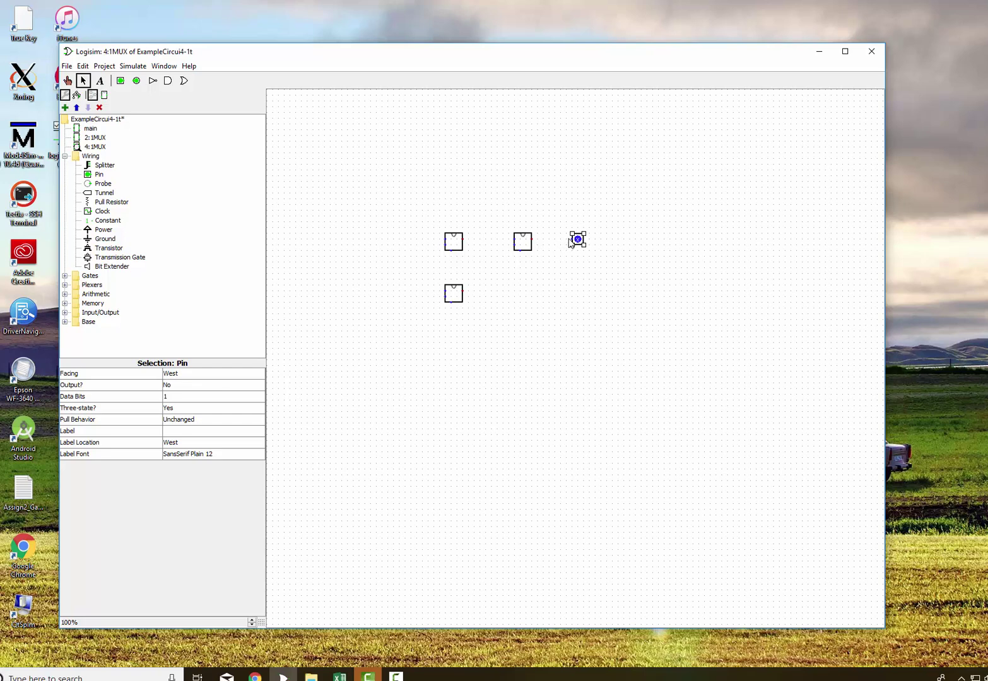
drag(571, 240, 532, 242)
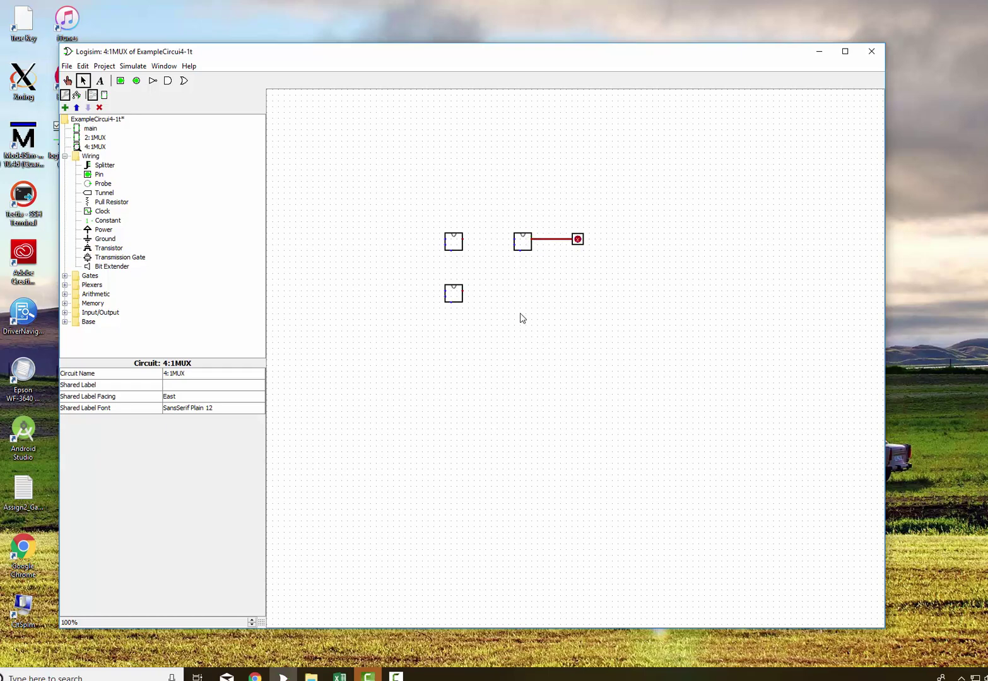
- Place two input pins left of the upper MUX and wire them into it
click(99, 174)
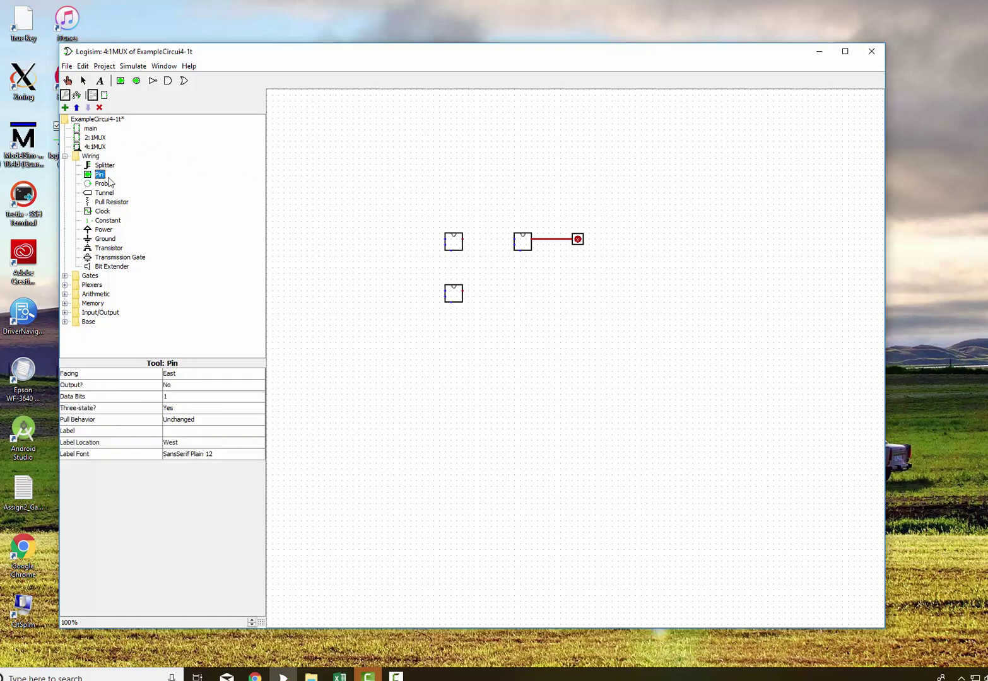
click(397, 239)
drag(401, 239, 446, 241)
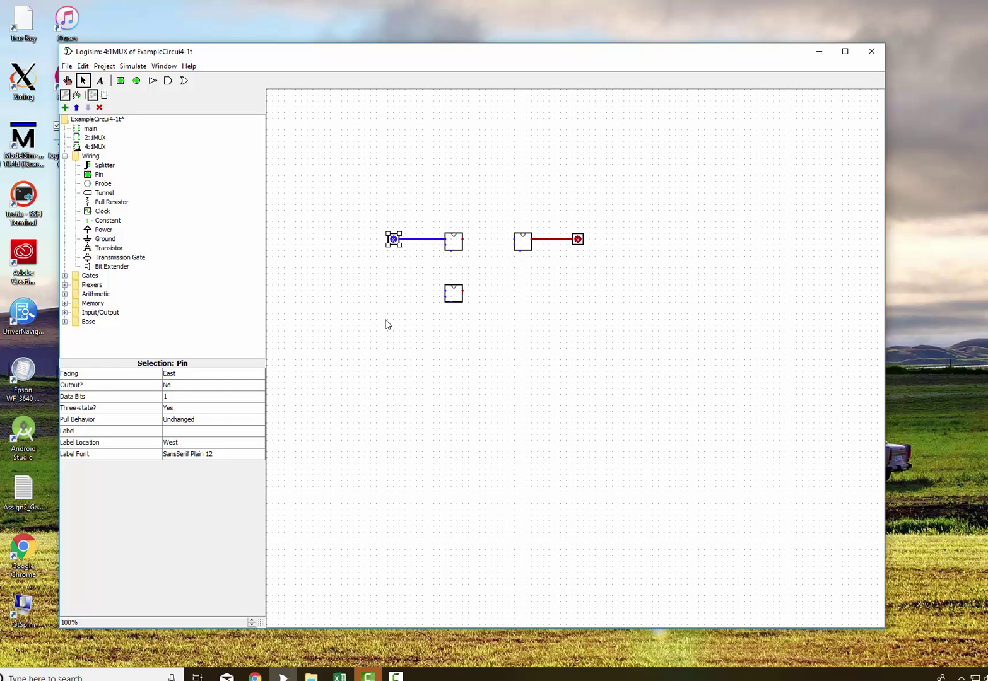
click(98, 174)
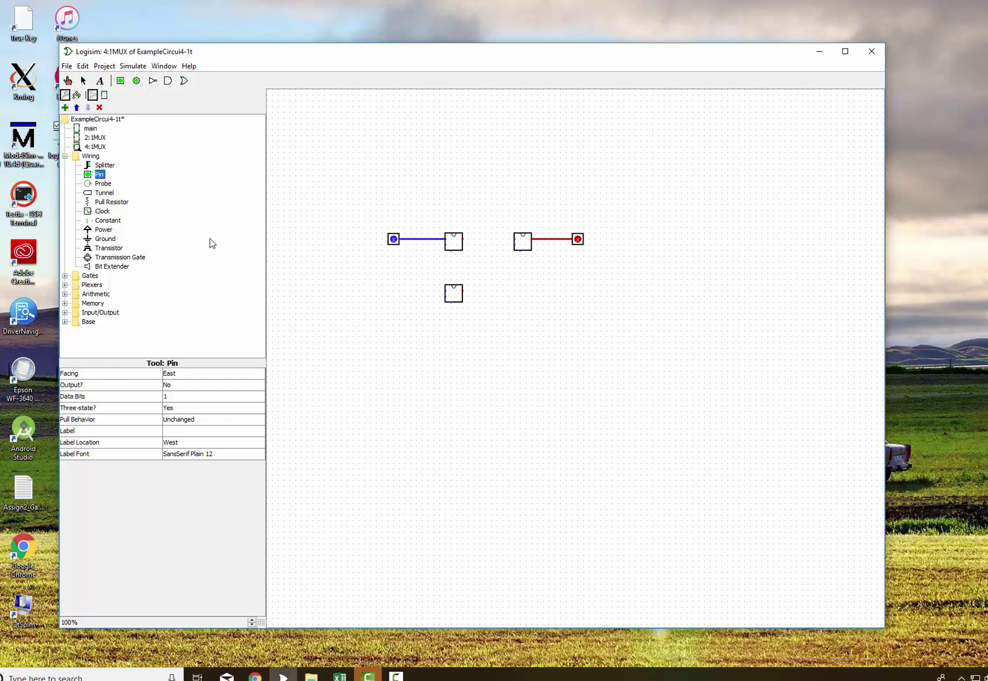
click(387, 247)
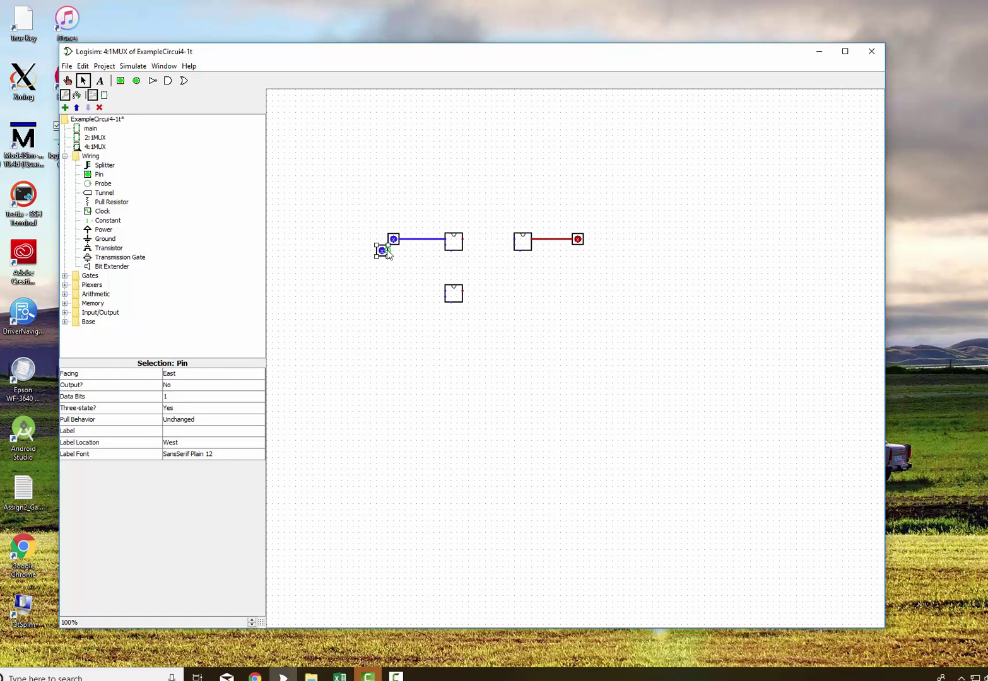
mouse_move(387, 252)
mouse_down()
mouse_move(430, 255)
mouse_move(445, 245)
mouse_up()
- Wire two input pins into the lower MUX and connect its output to the third MUX
click(100, 175)
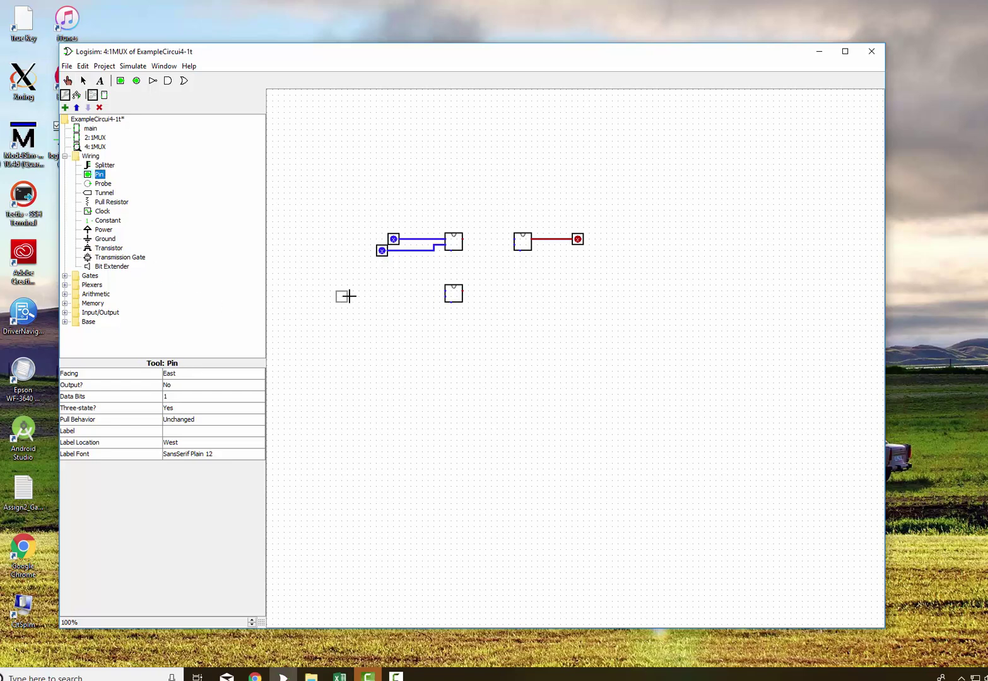
click(401, 290)
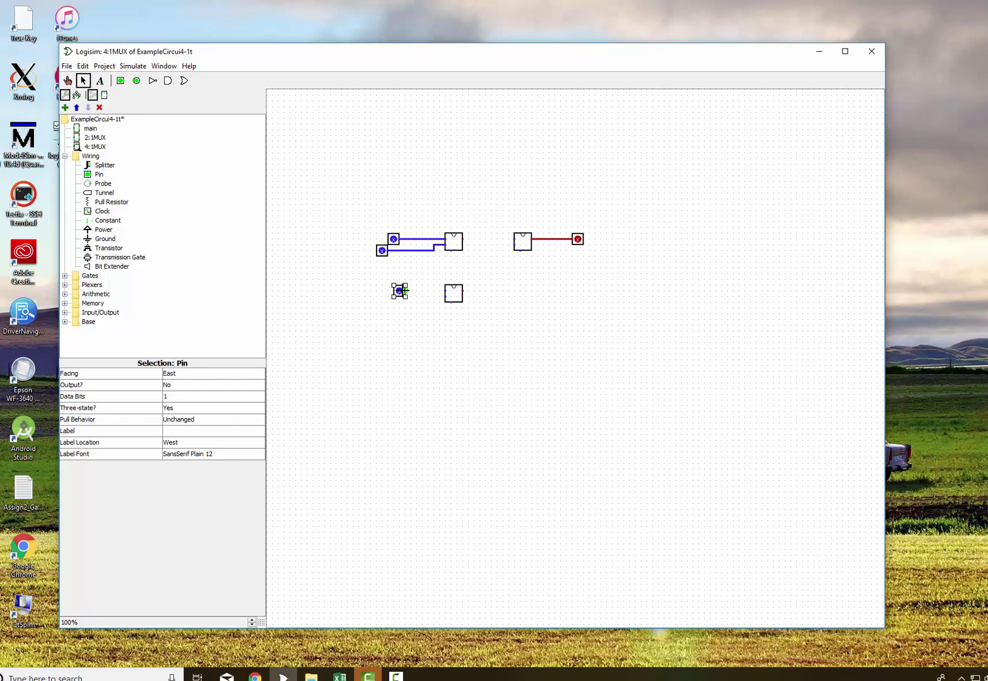
drag(407, 291, 449, 296)
click(98, 176)
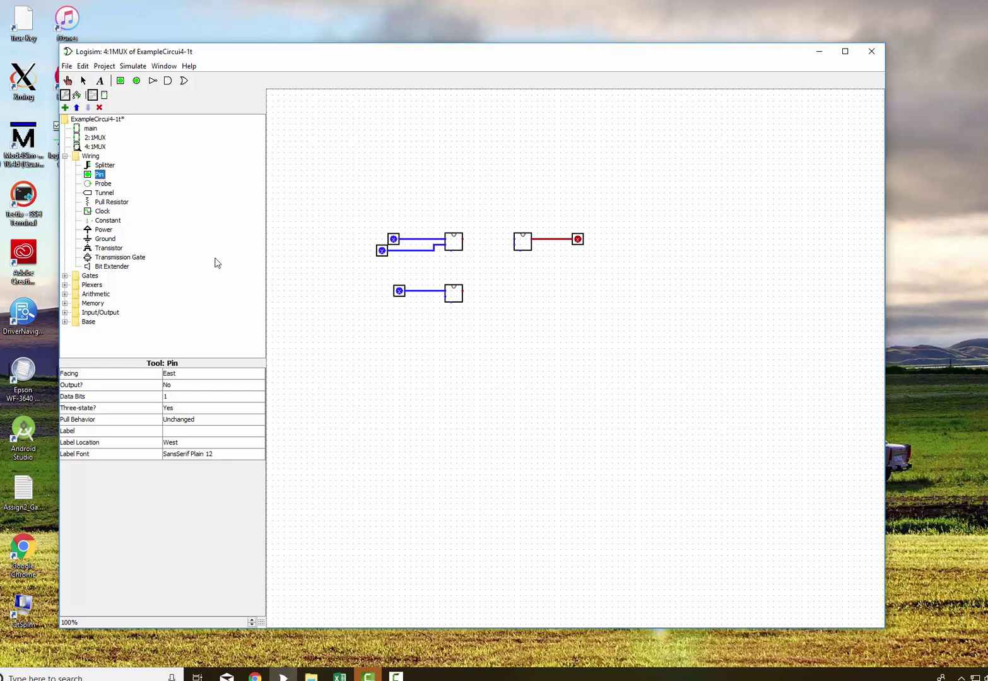
click(389, 302)
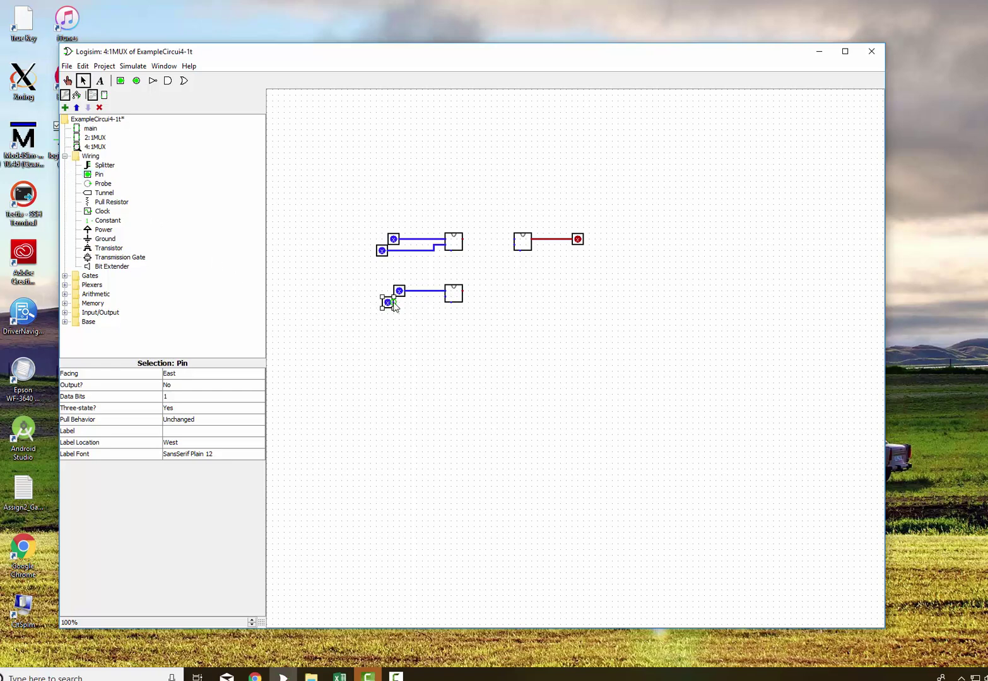
drag(393, 303, 445, 299)
drag(463, 291, 518, 243)
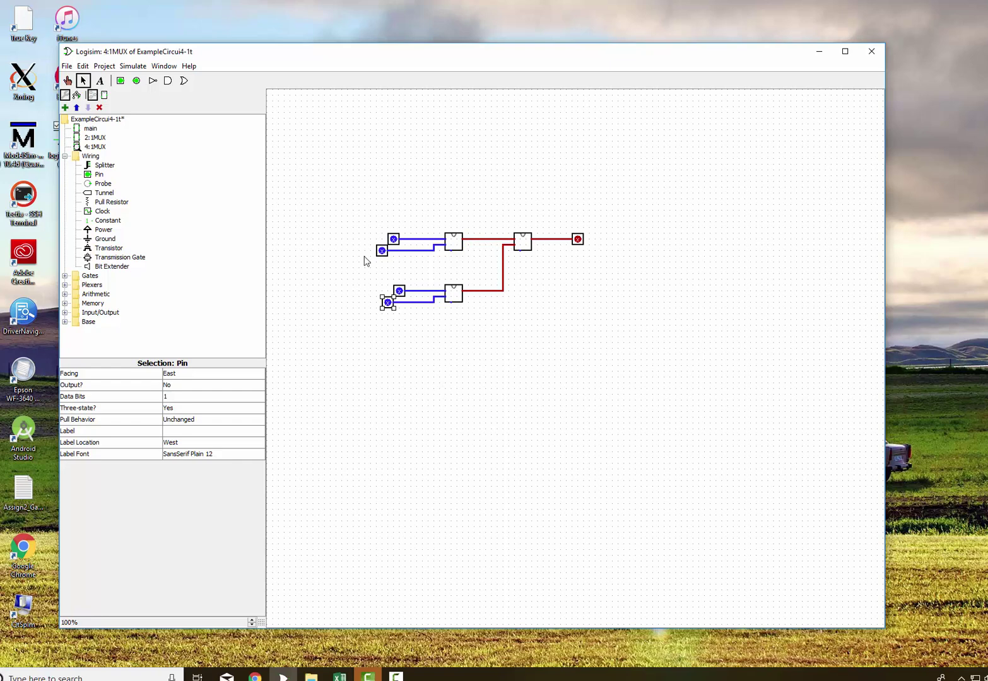
- Place two select pins below the lower MUX
click(99, 174)
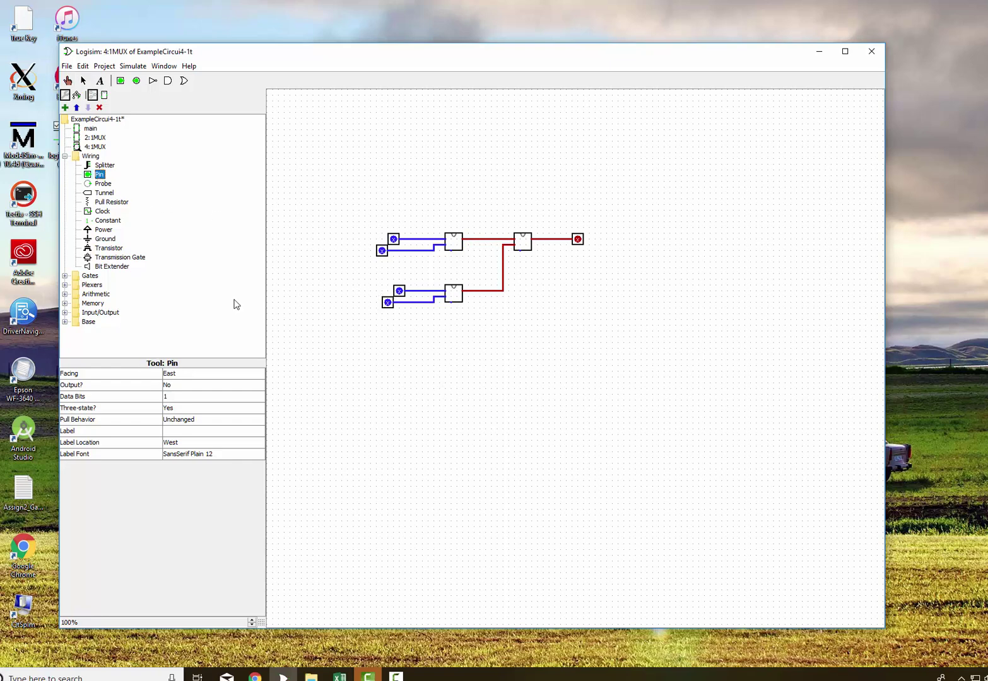
click(429, 344)
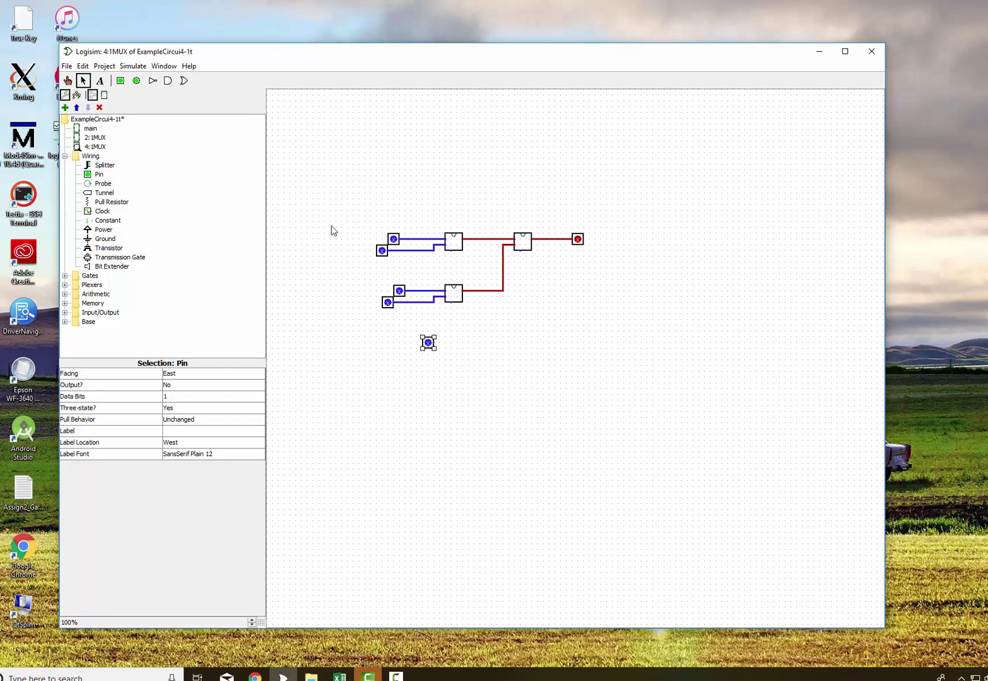
click(99, 175)
click(410, 342)
key(Delete)
key(ctrl+z)
- Set both select pins' Facing to North
click(426, 343)
click(199, 374)
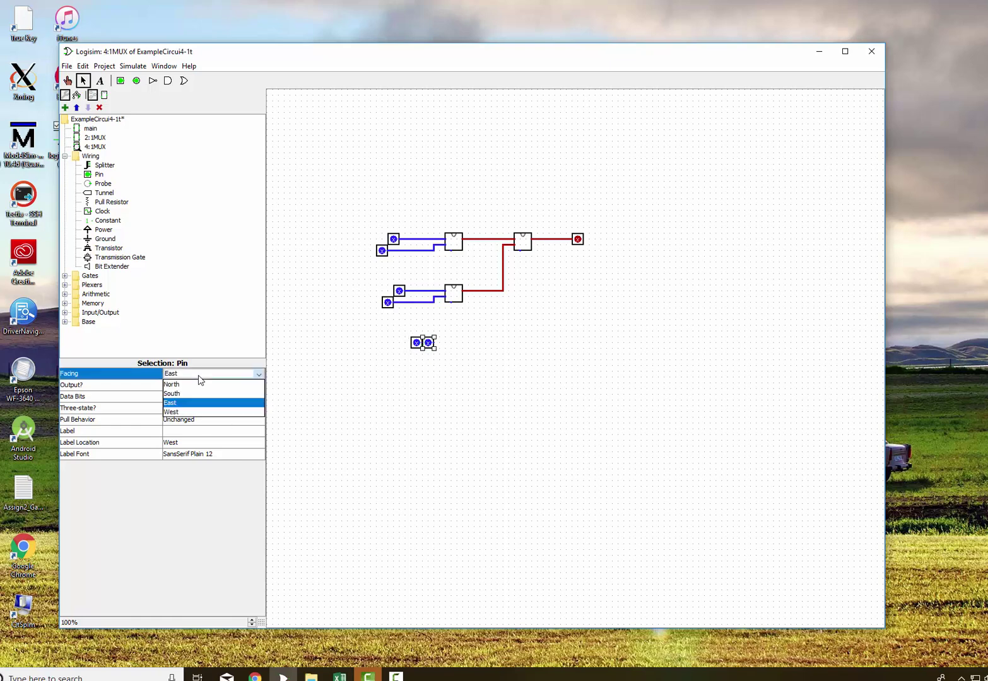
click(198, 385)
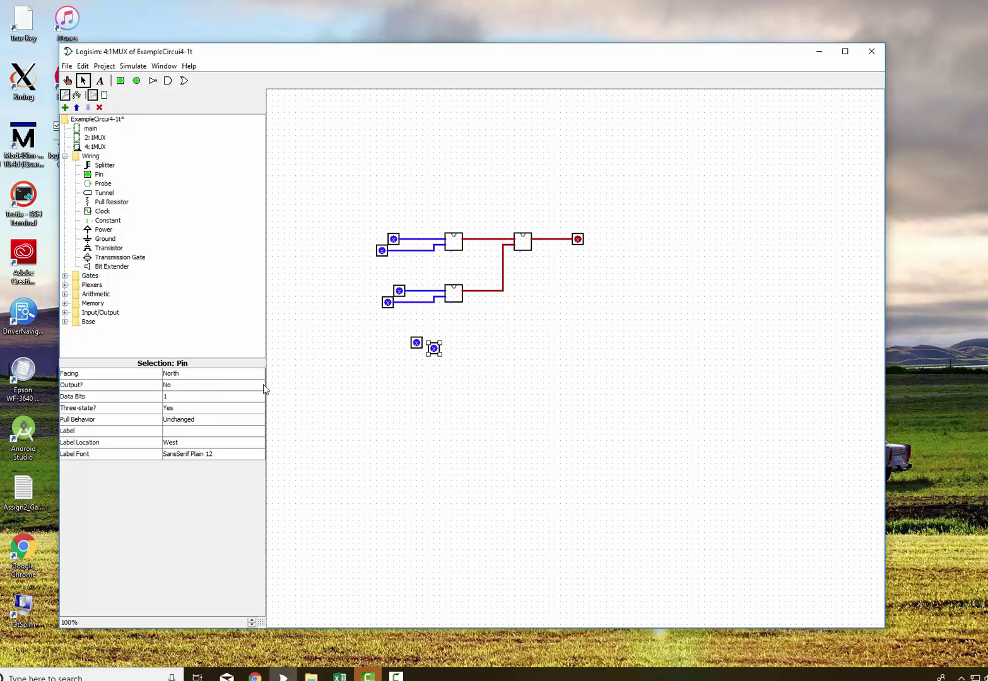
click(416, 343)
click(189, 375)
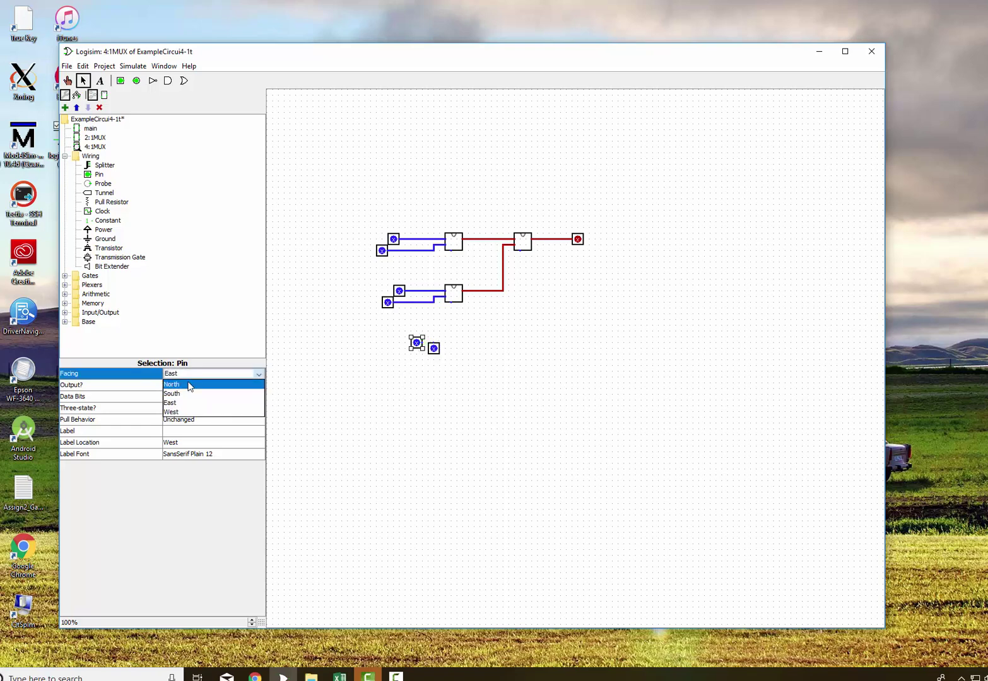
click(192, 386)
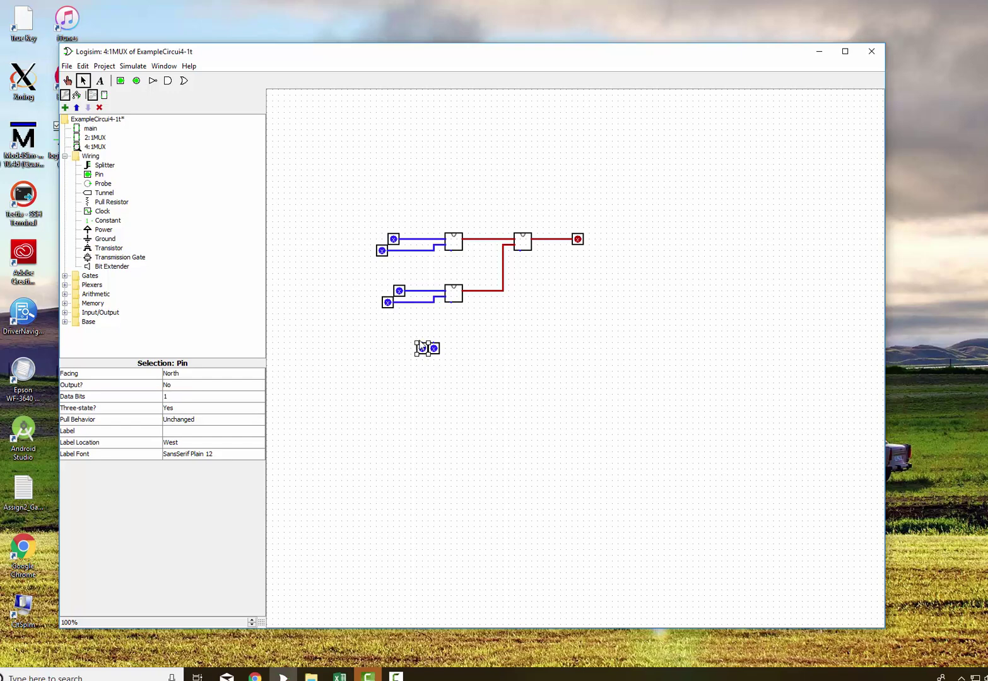
- Route one select pin to the third MUX, replacing a stray wire, and the other to the left MUXes
drag(422, 344, 528, 259)
drag(526, 251, 525, 284)
click(527, 311)
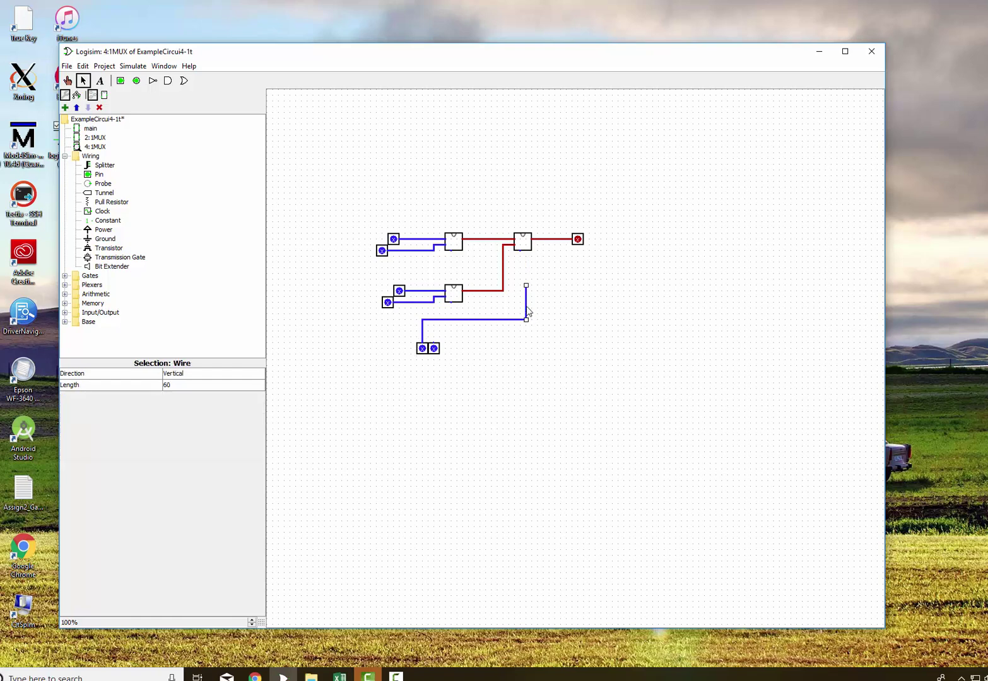
key(Delete)
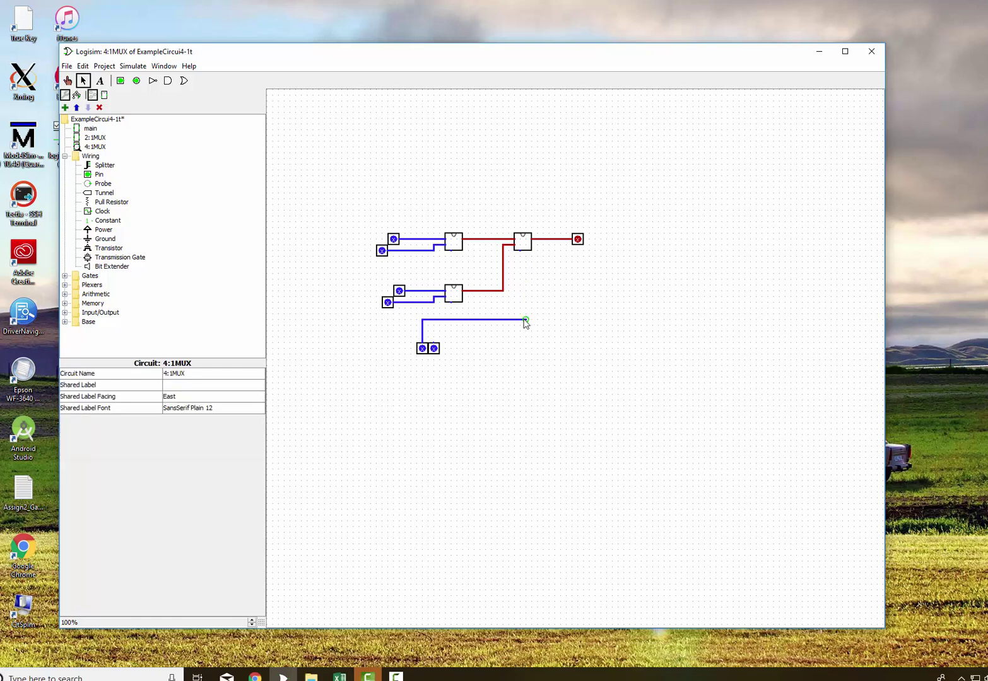
drag(523, 320, 521, 256)
mouse_move(434, 346)
mouse_down()
mouse_move(428, 273)
mouse_move(448, 273)
mouse_move(452, 253)
mouse_up()
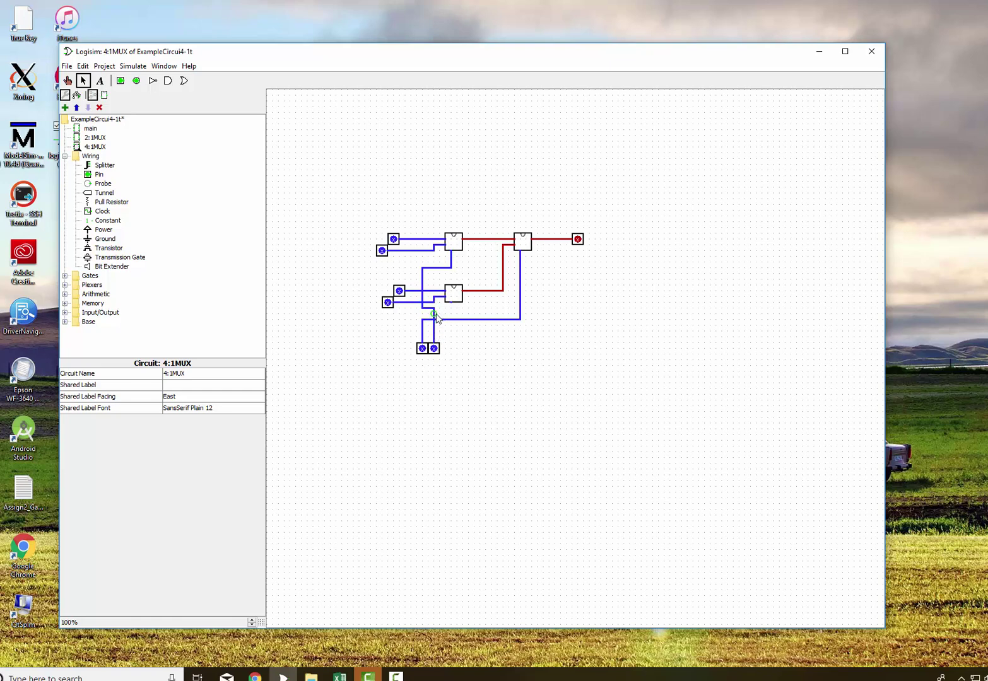
mouse_move(436, 314)
mouse_down()
mouse_move(450, 315)
mouse_move(448, 299)
mouse_up()
- Label the upper pair of input pins In 00 and In 01, aligning In 01 under In 00
click(393, 240)
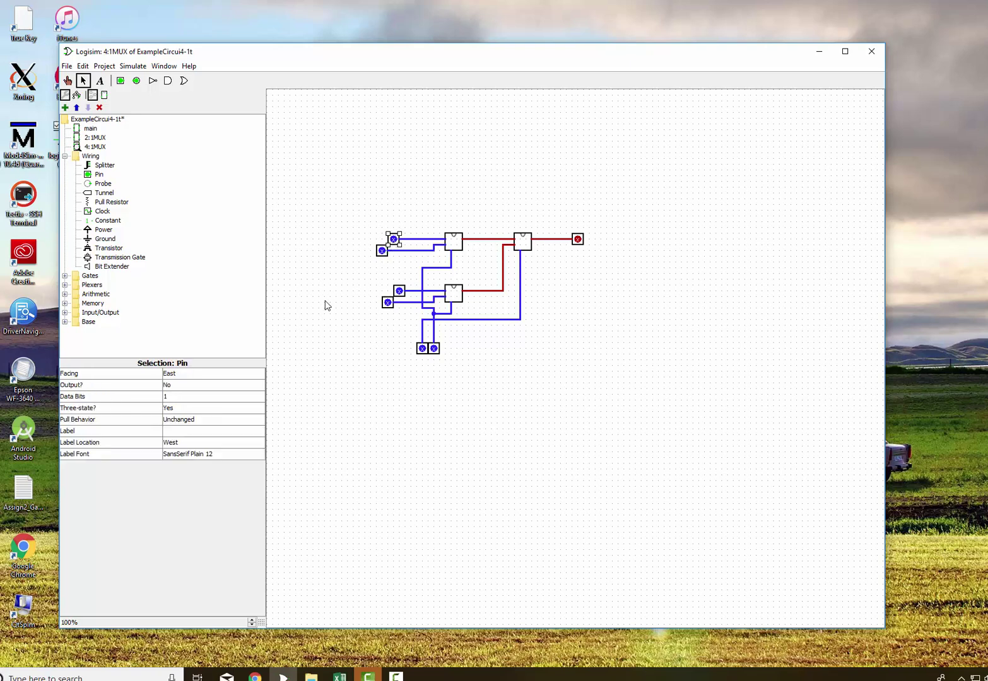
click(176, 432)
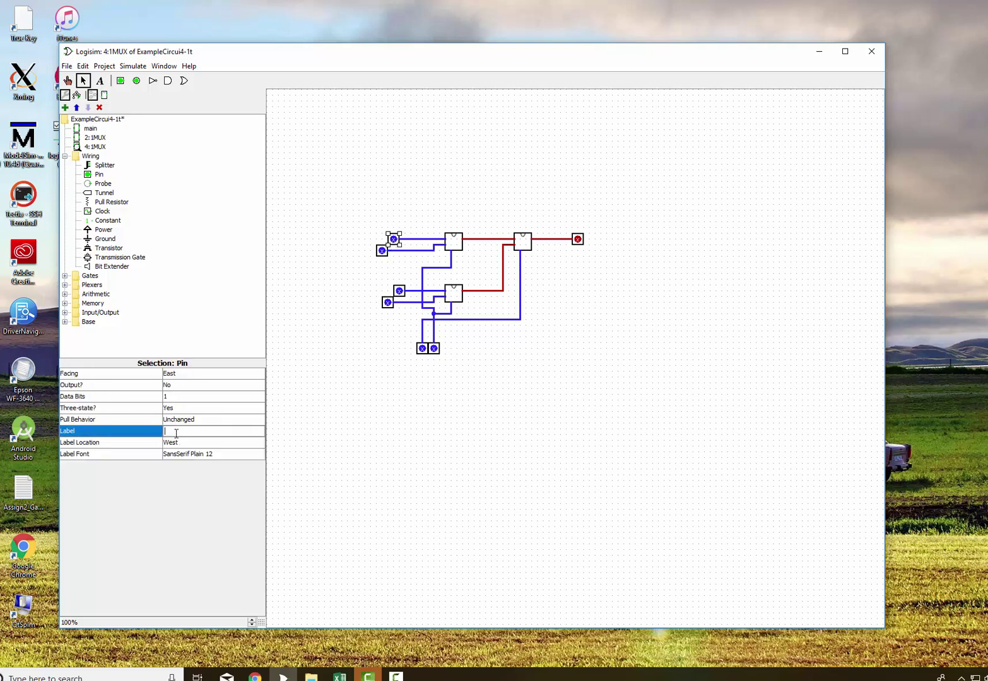
text(In 00)
key(Return)
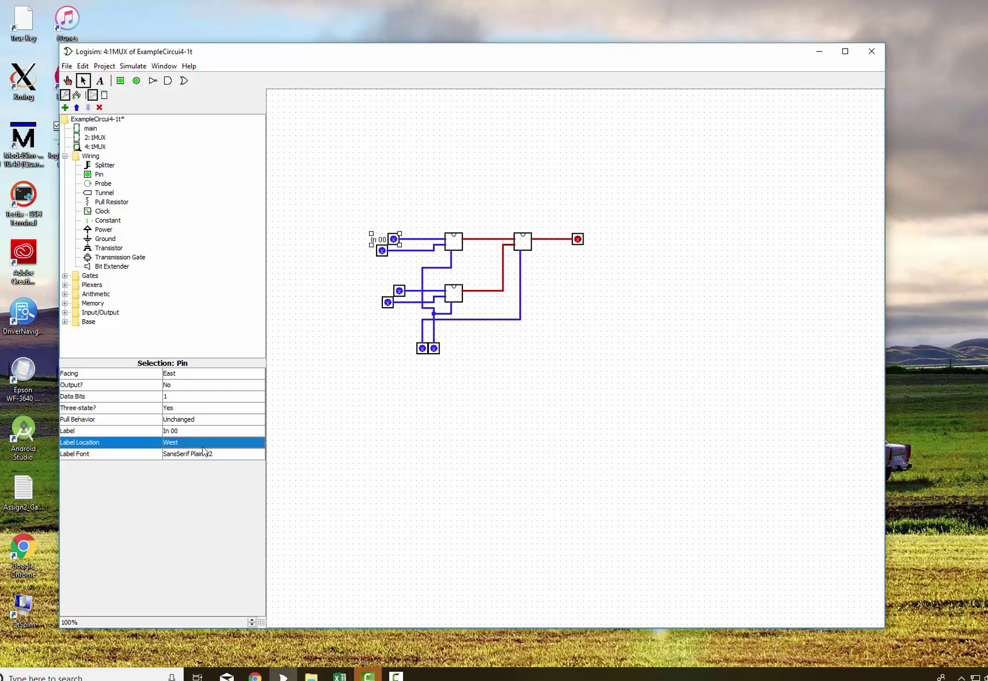
click(381, 252)
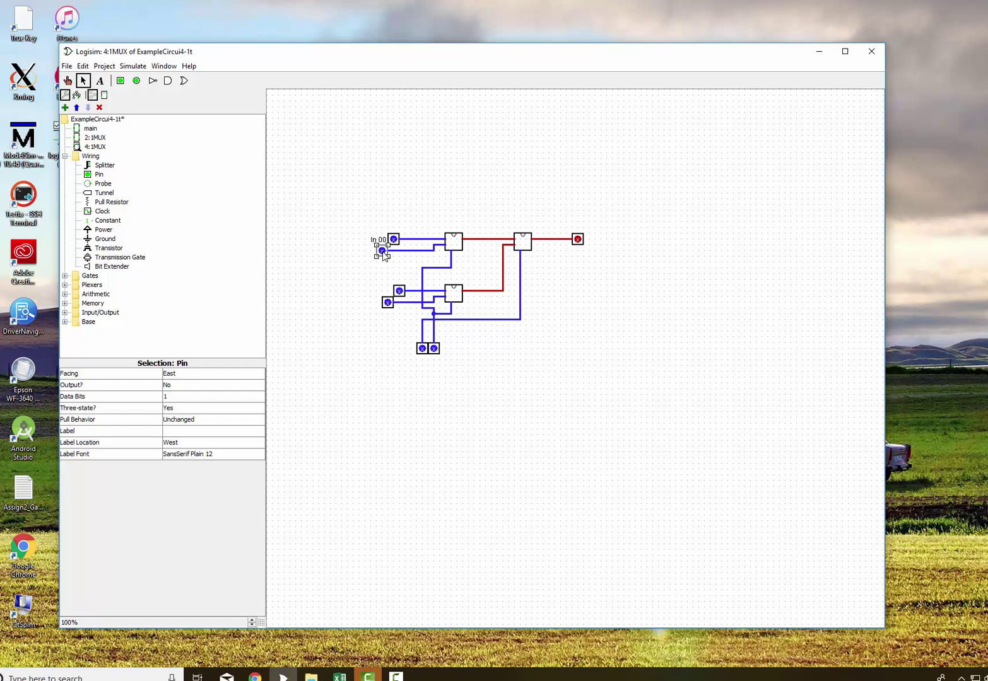
drag(384, 255, 394, 257)
click(193, 434)
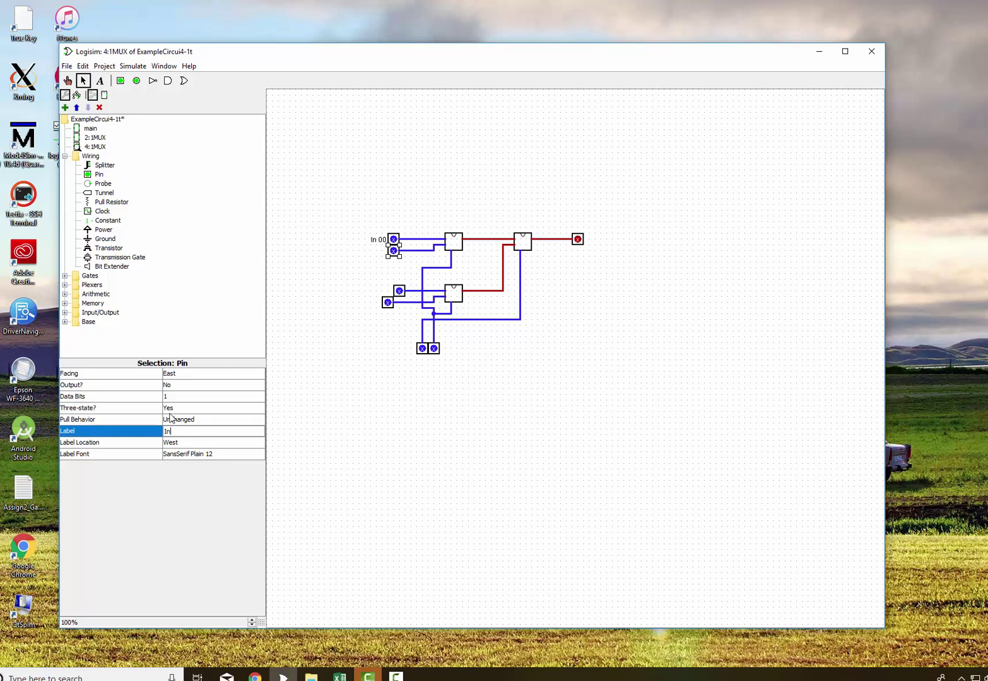
text(In 01)
key(Return)
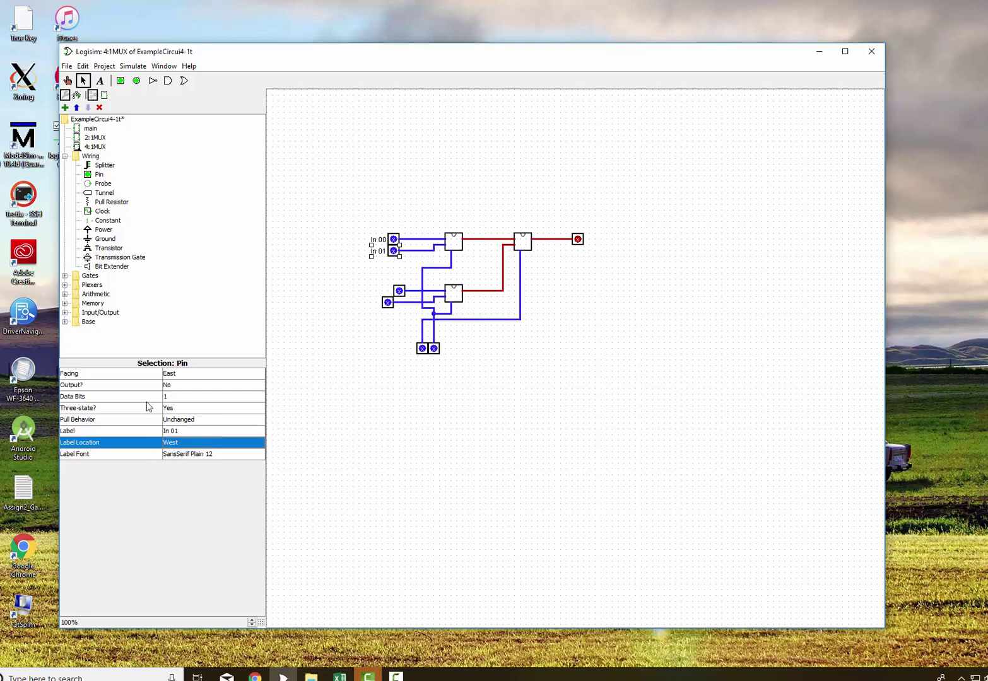
- Align the lower pair of input pins and label them In 10 and In 11
click(387, 302)
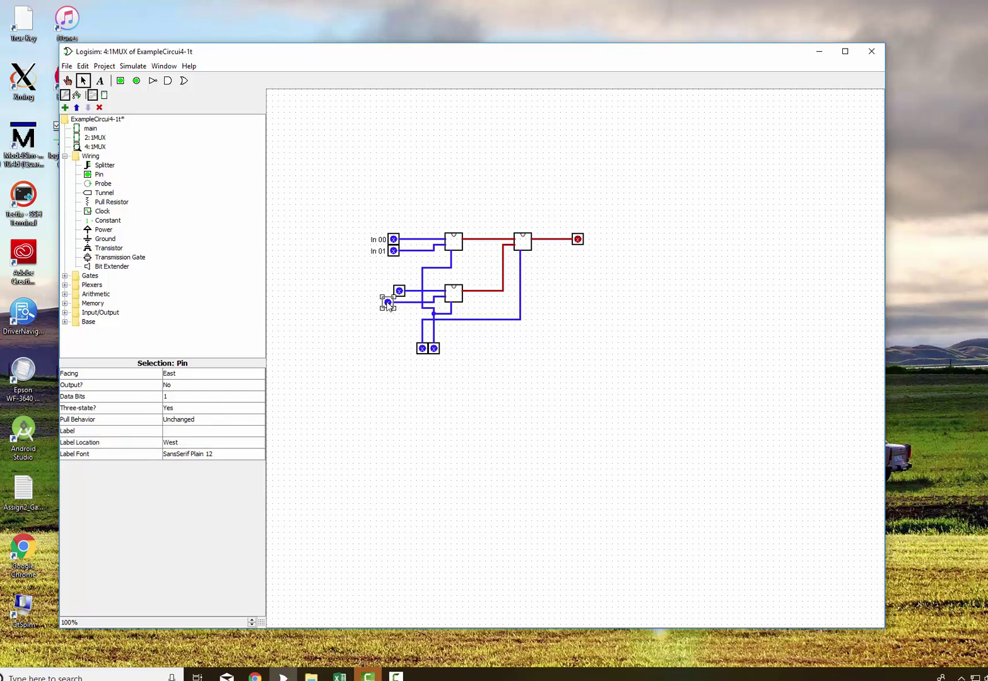
drag(387, 303, 399, 302)
click(399, 291)
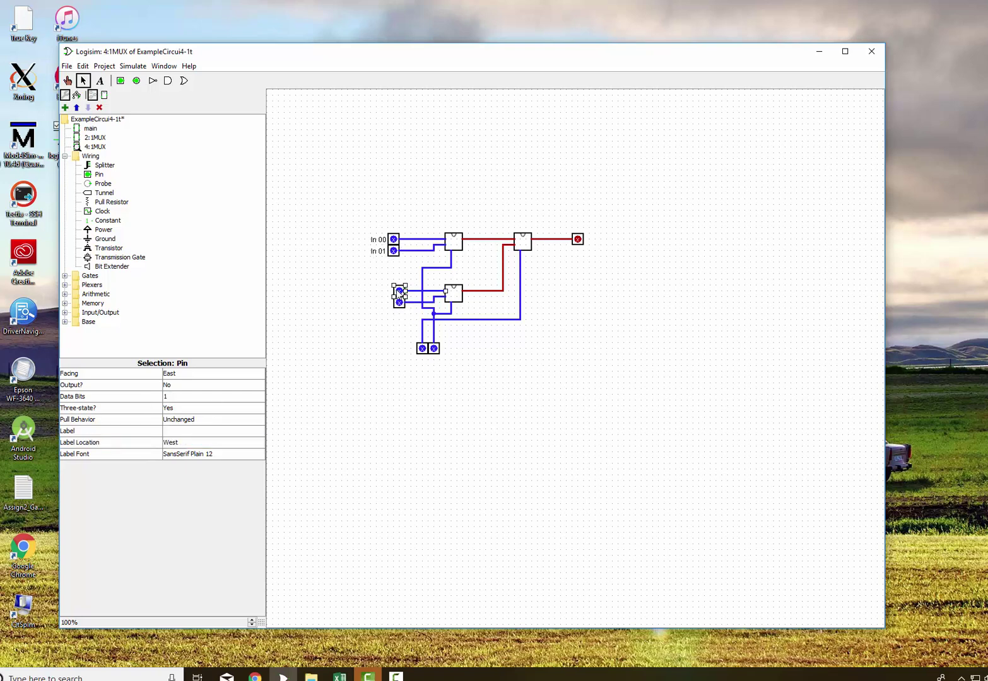
click(184, 431)
text(In 19)
key(Return)
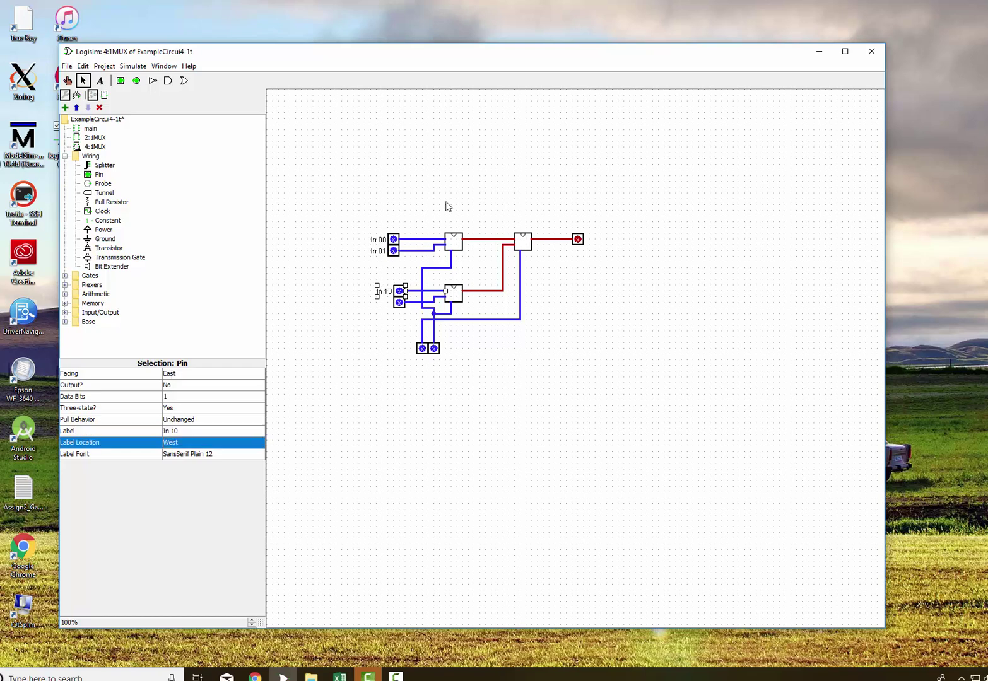
click(399, 302)
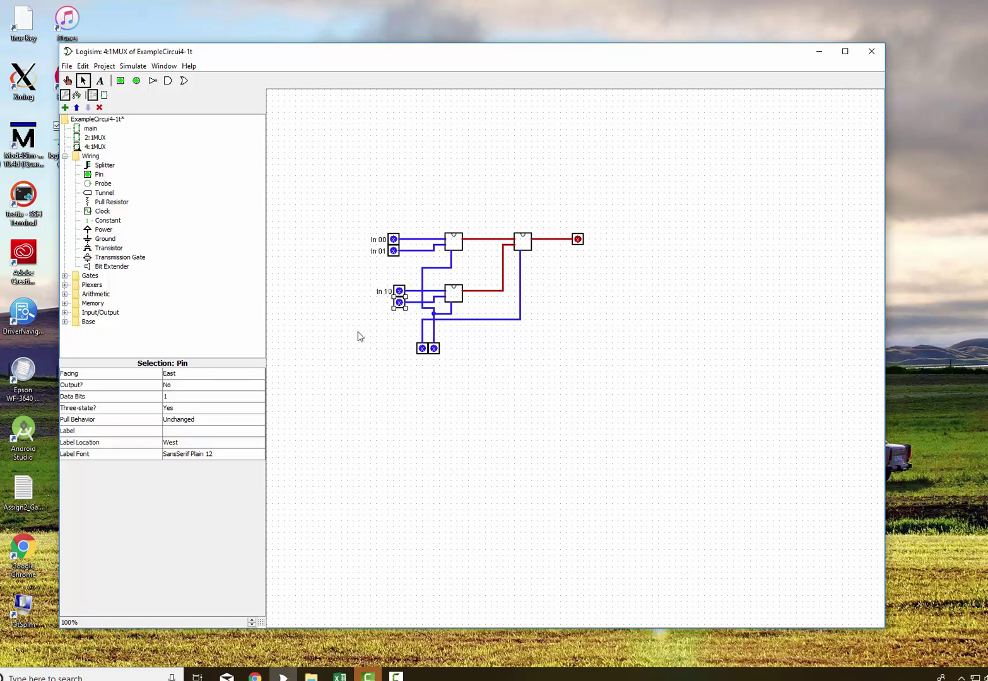
click(168, 432)
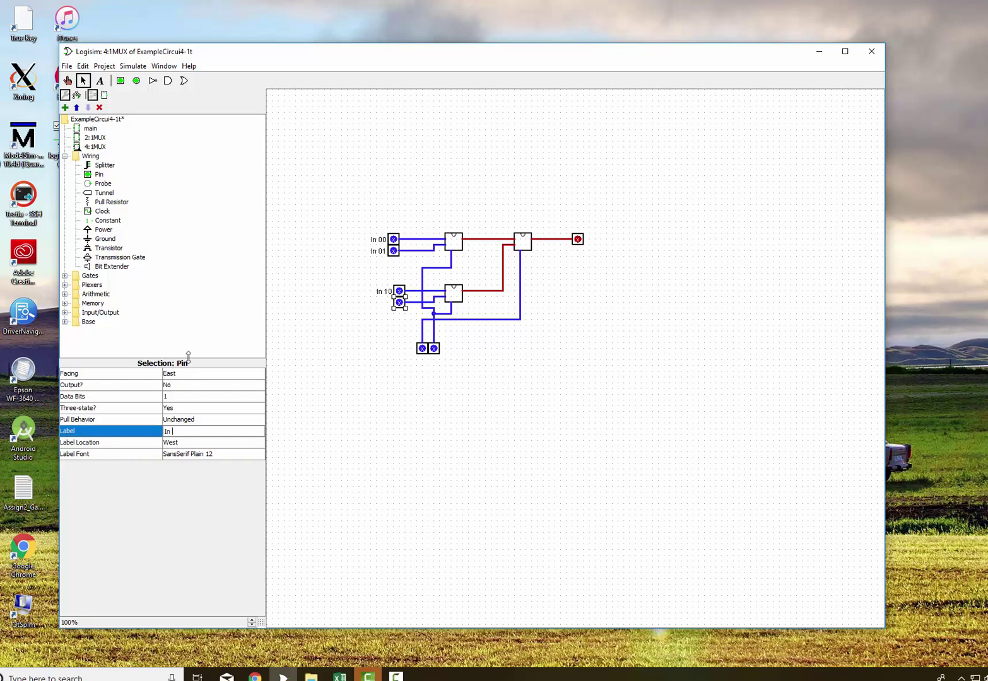
text(In 11)
key(Return)
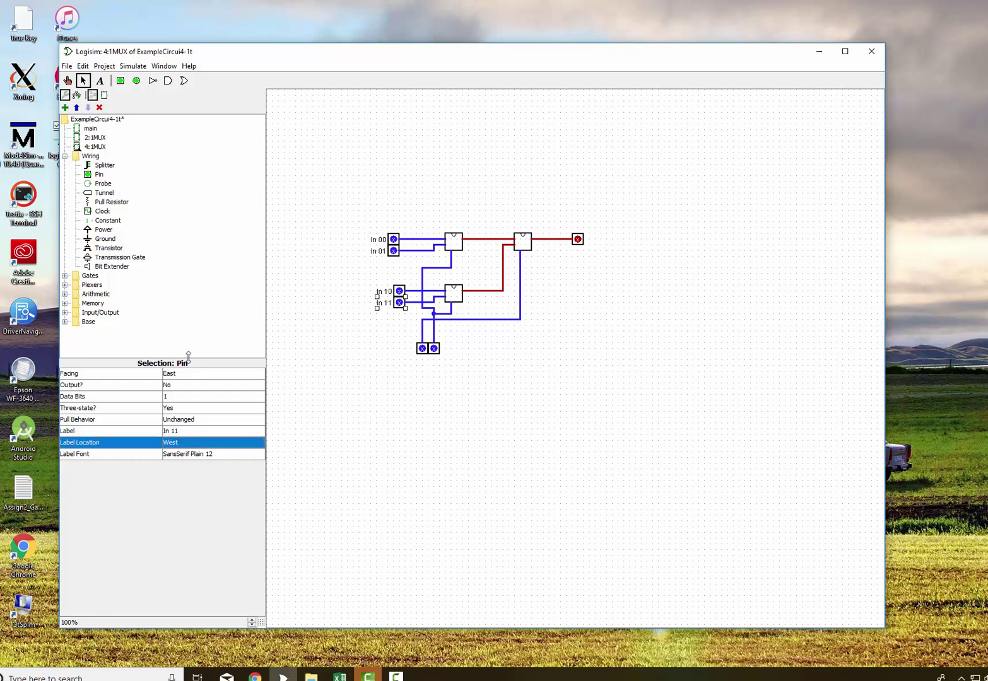
- Label the select pins Sel 0 and Sel 1, placing the Sel 1 label on the east side
click(421, 349)
click(183, 431)
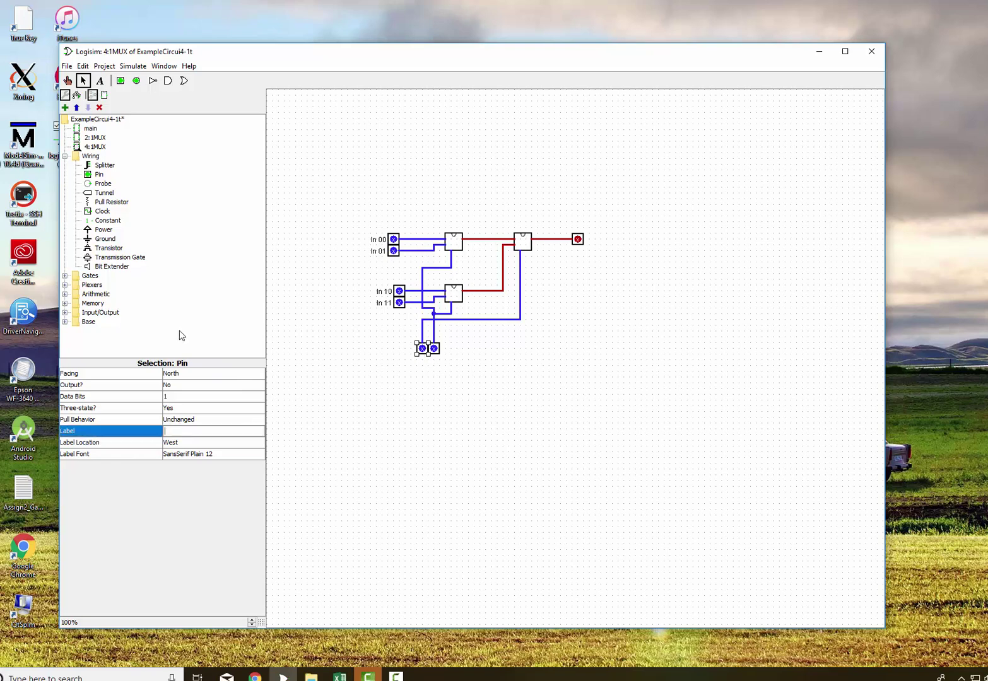
text(Sel 0)
key(Return)
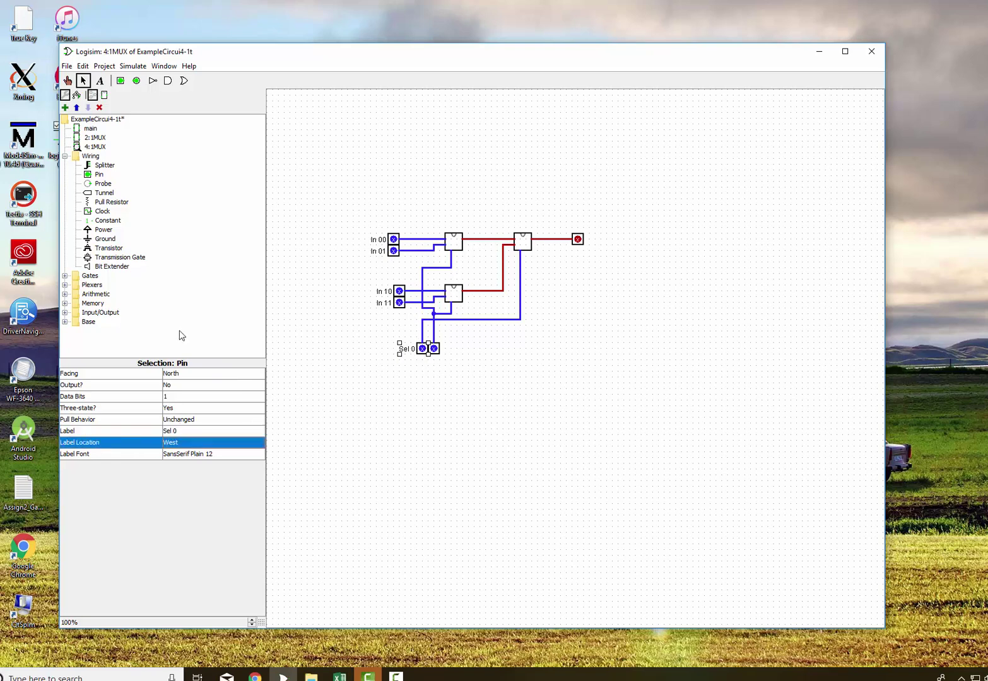
click(435, 350)
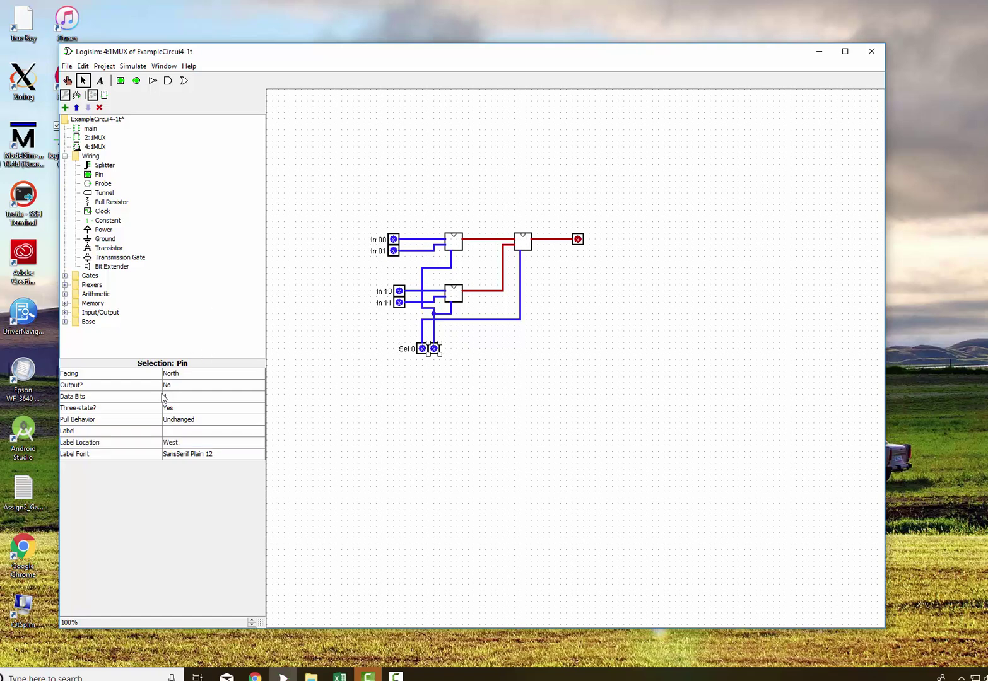
click(181, 432)
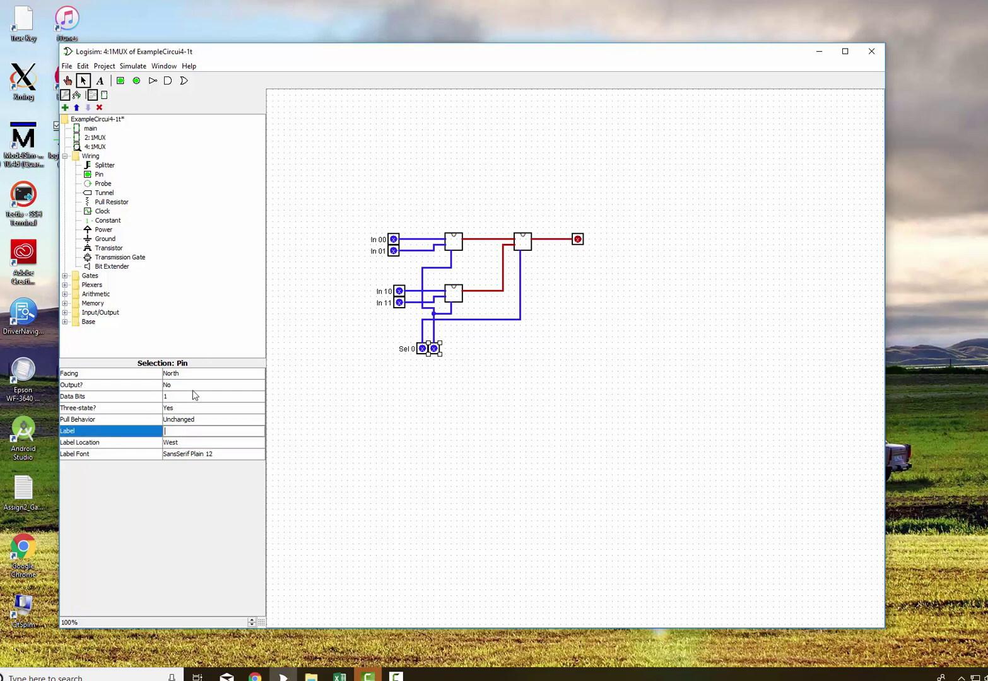
text(Sel 1)
key(Return)
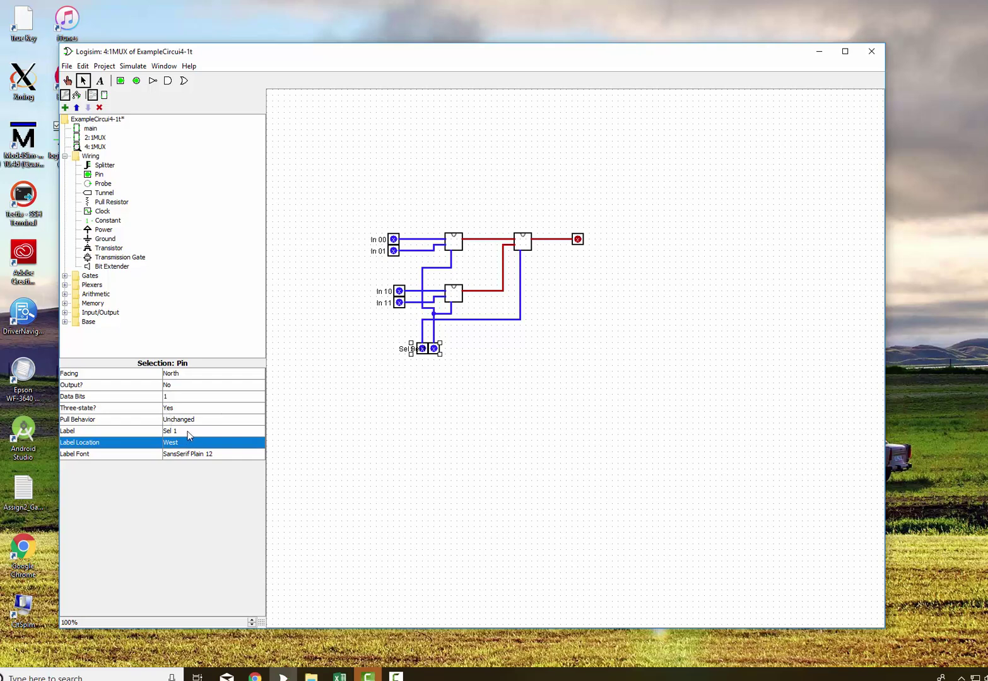
click(202, 445)
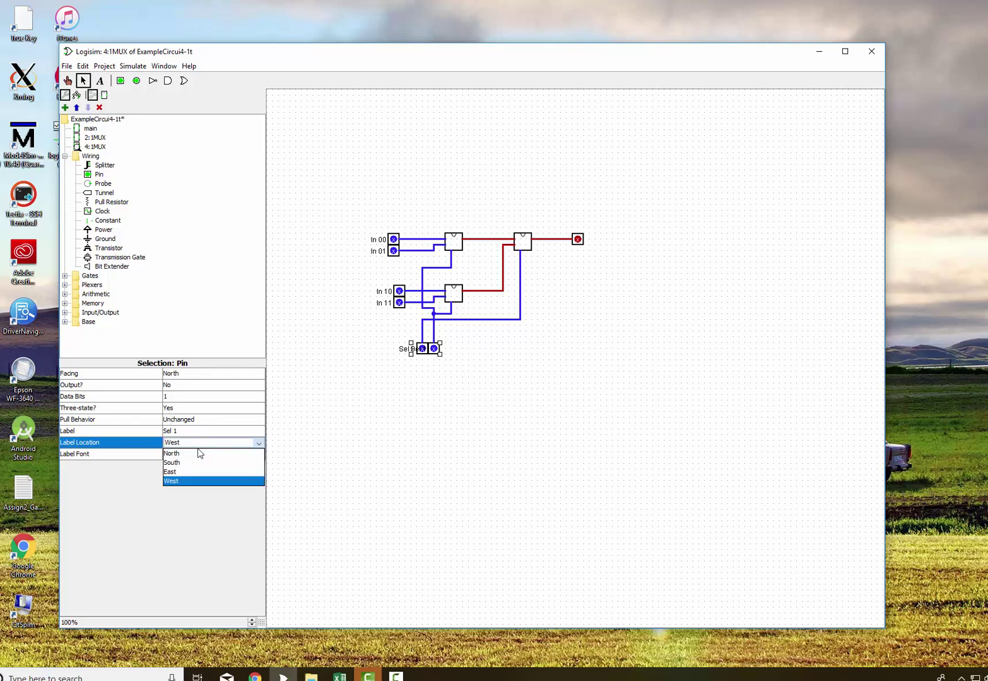
click(191, 473)
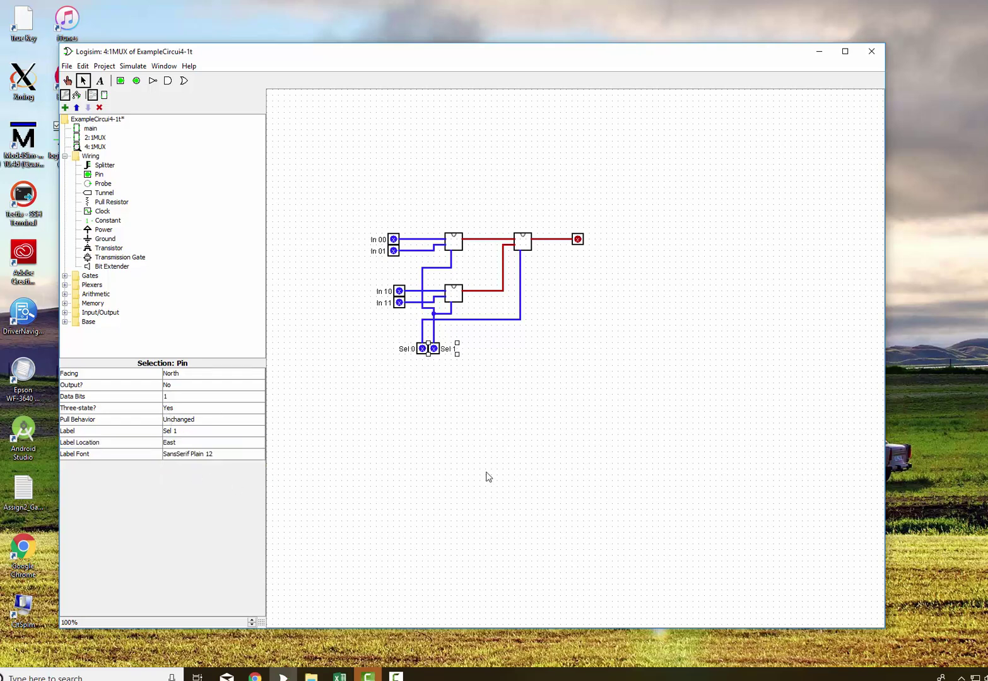
- Label the output pin Out with its label location set to East
click(578, 239)
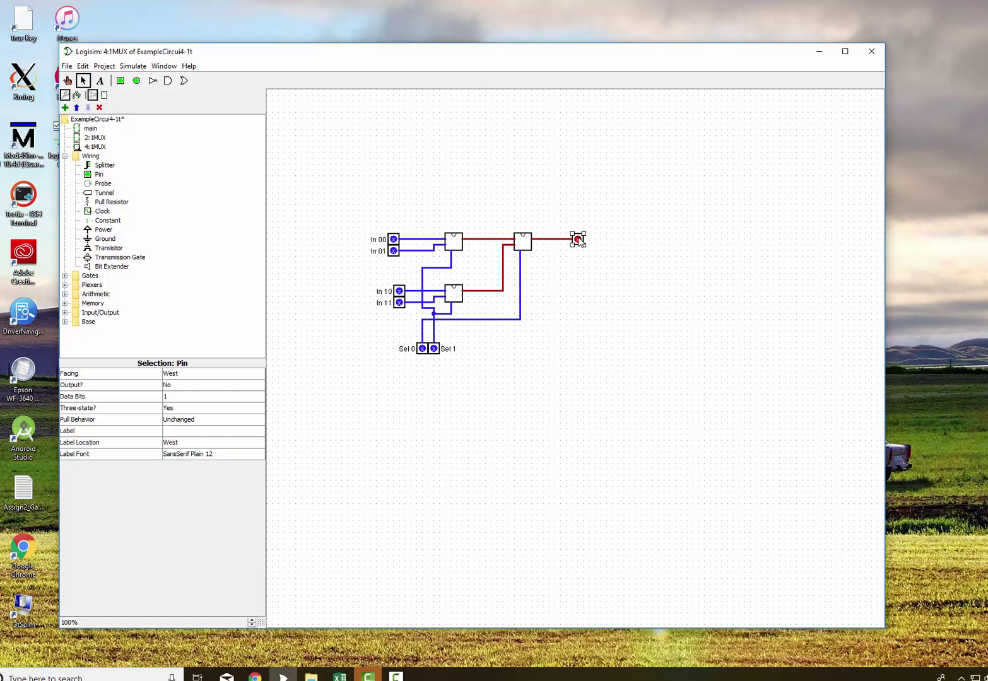
click(179, 445)
click(183, 471)
click(188, 430)
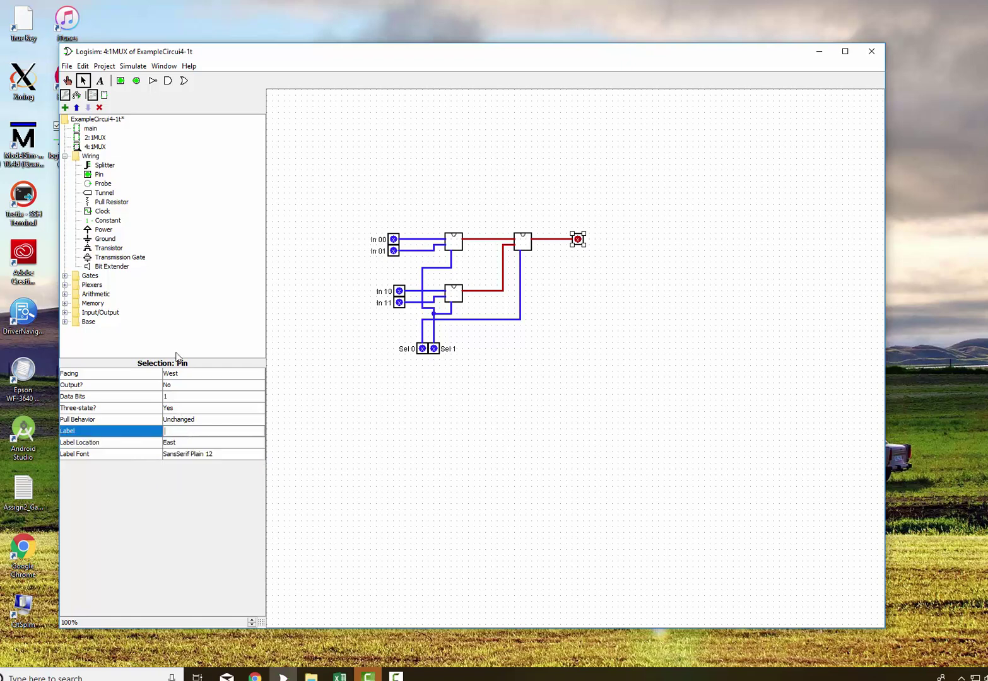
text(Out)
key(Return)
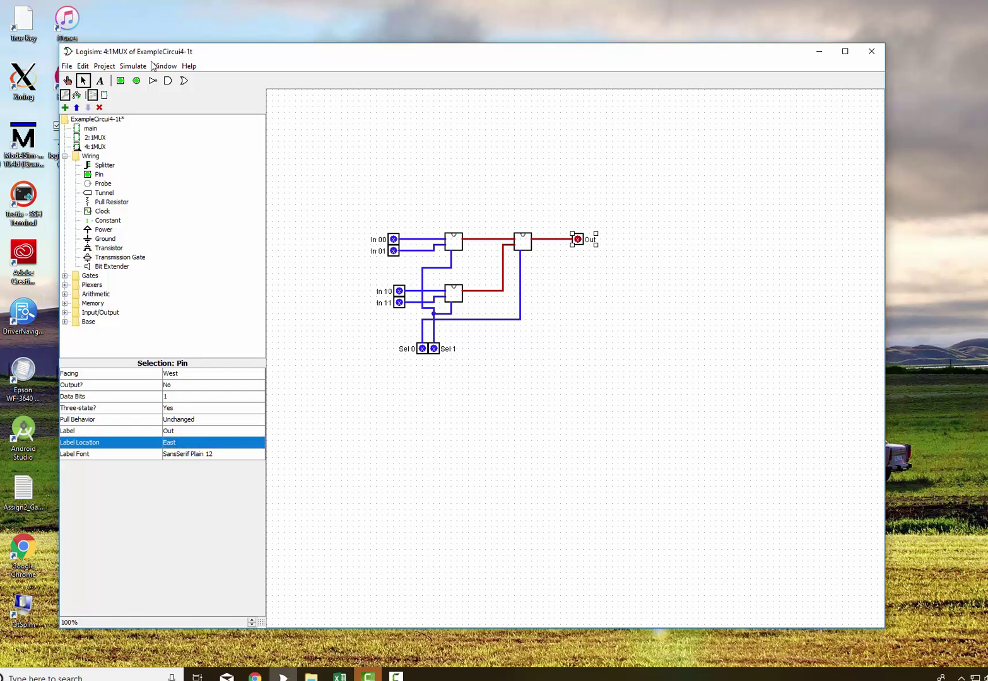
- With the Poke tool, set In 00 to 0, In 01 to 1, In 10 to 0 and In 11 to 1
click(68, 81)
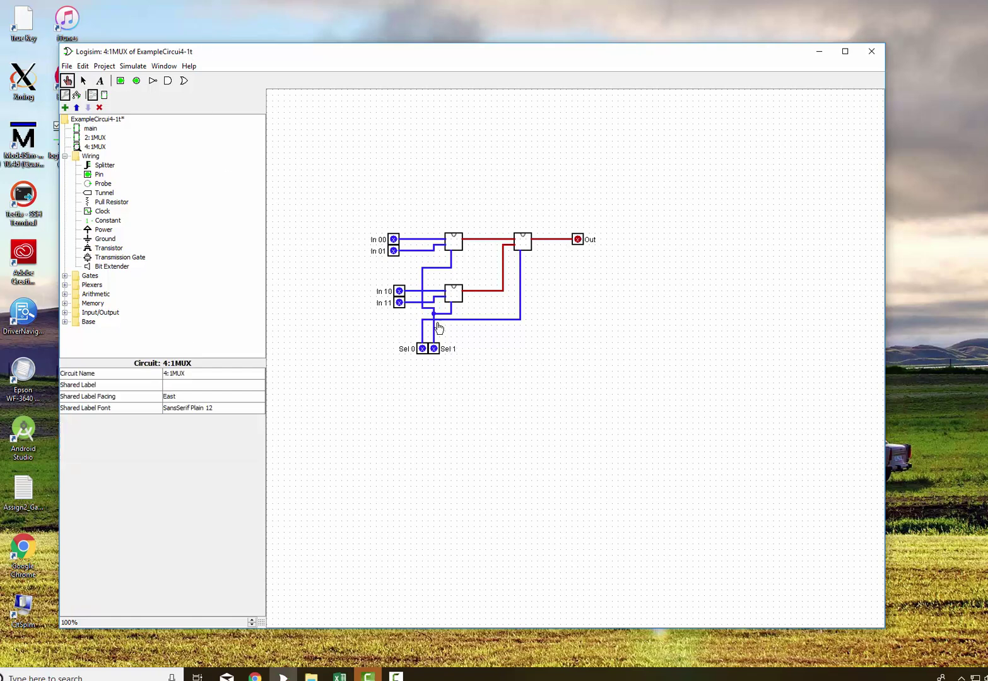
click(392, 240)
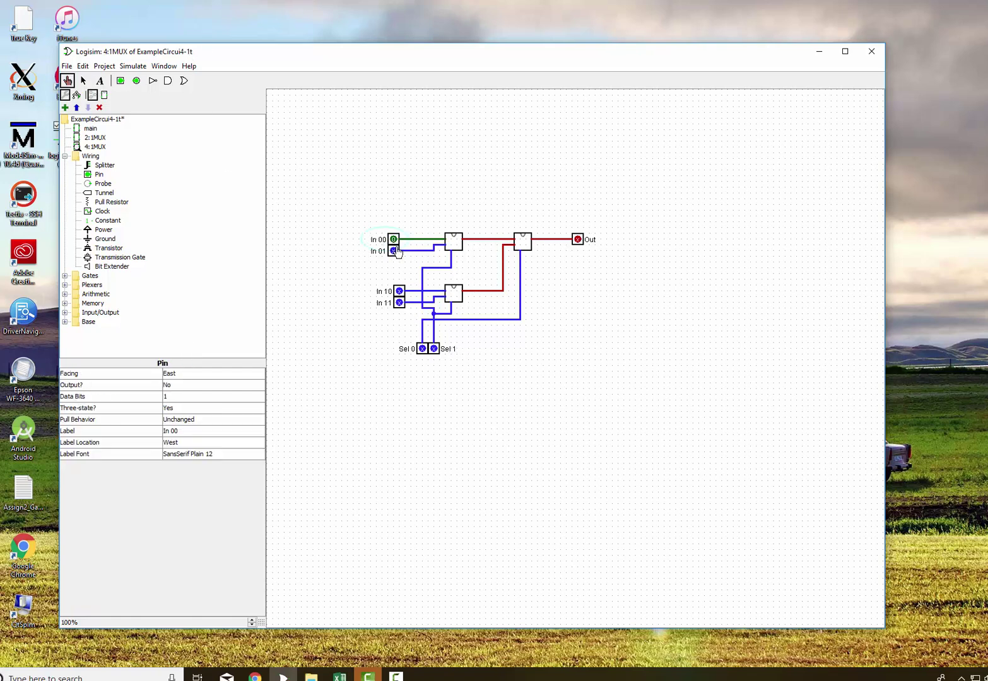
click(394, 252)
click(394, 252)
click(399, 292)
click(399, 291)
click(399, 291)
click(400, 292)
click(399, 304)
click(399, 304)
- Toggle Sel 0 and Sel 1 through their combinations and check Out follows the selected input
click(422, 349)
click(434, 349)
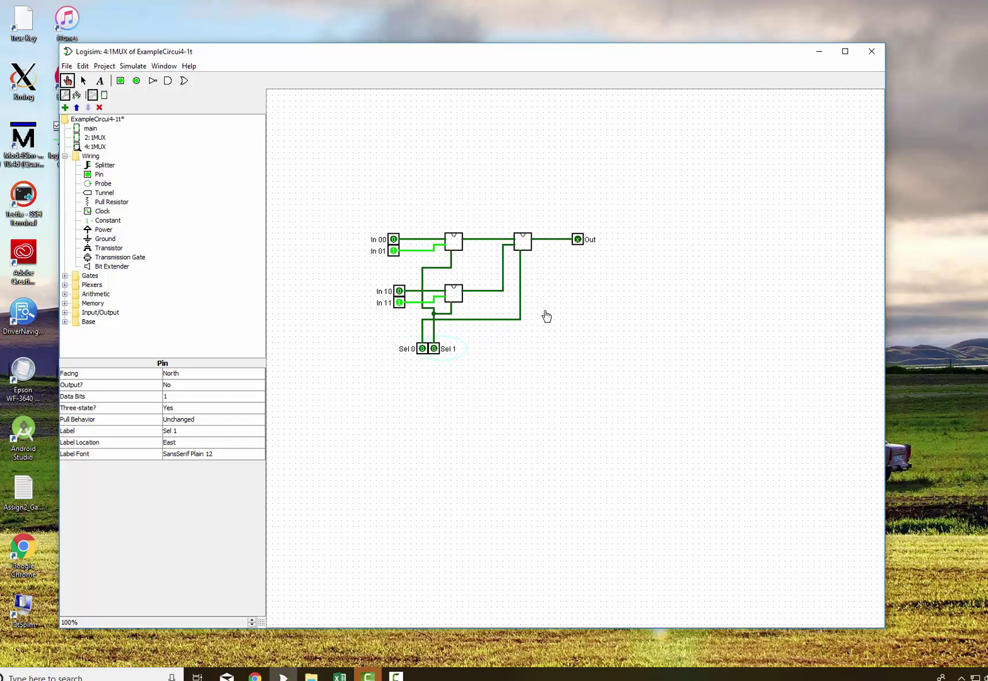
click(434, 349)
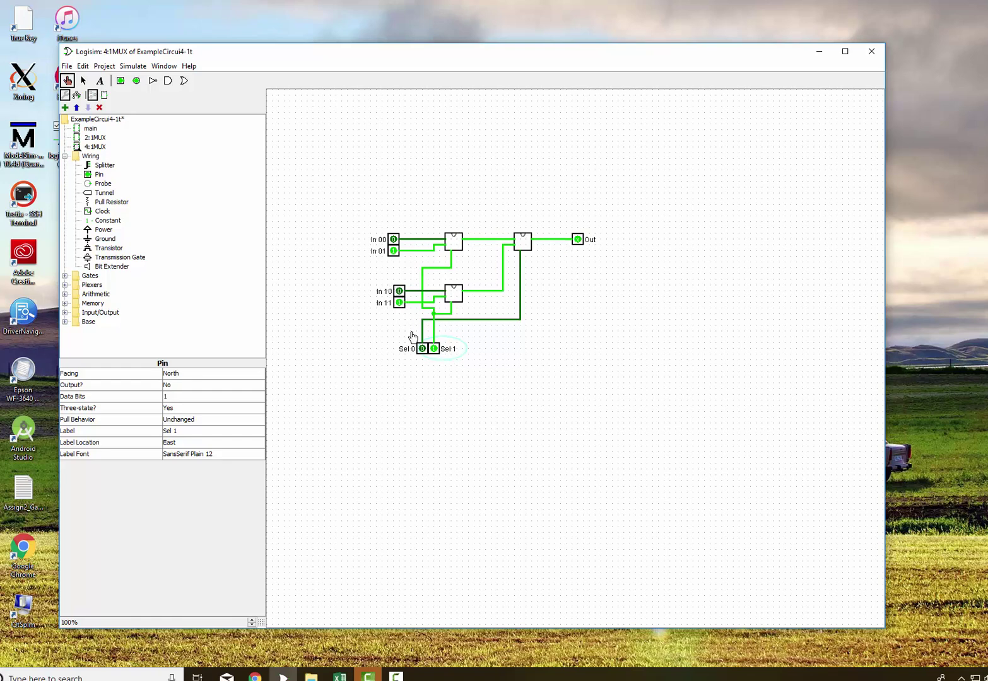
click(423, 351)
click(434, 349)
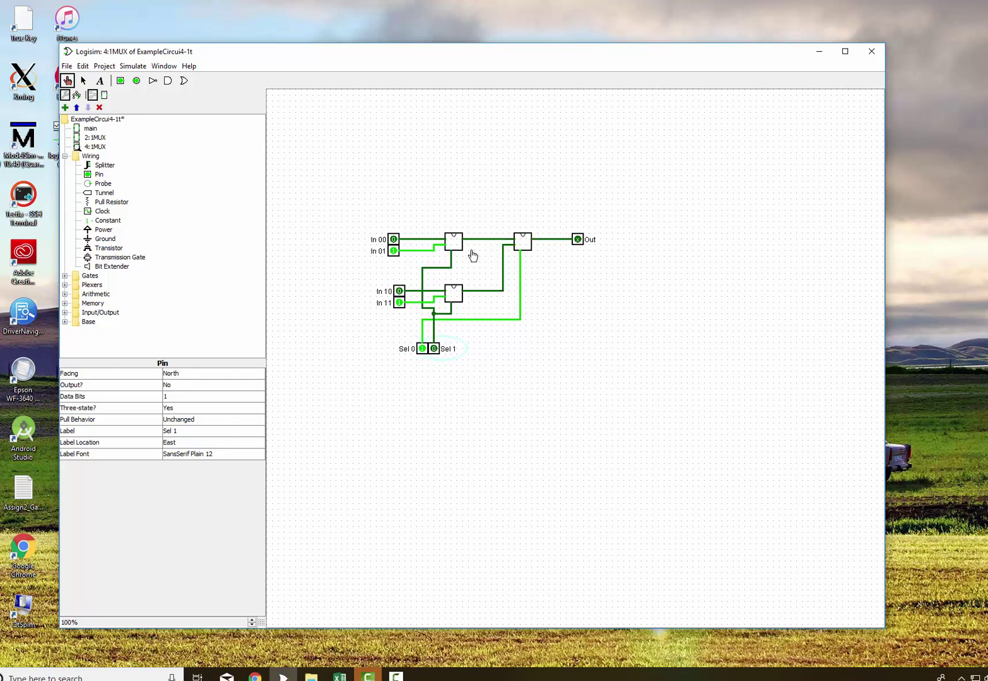
click(434, 349)
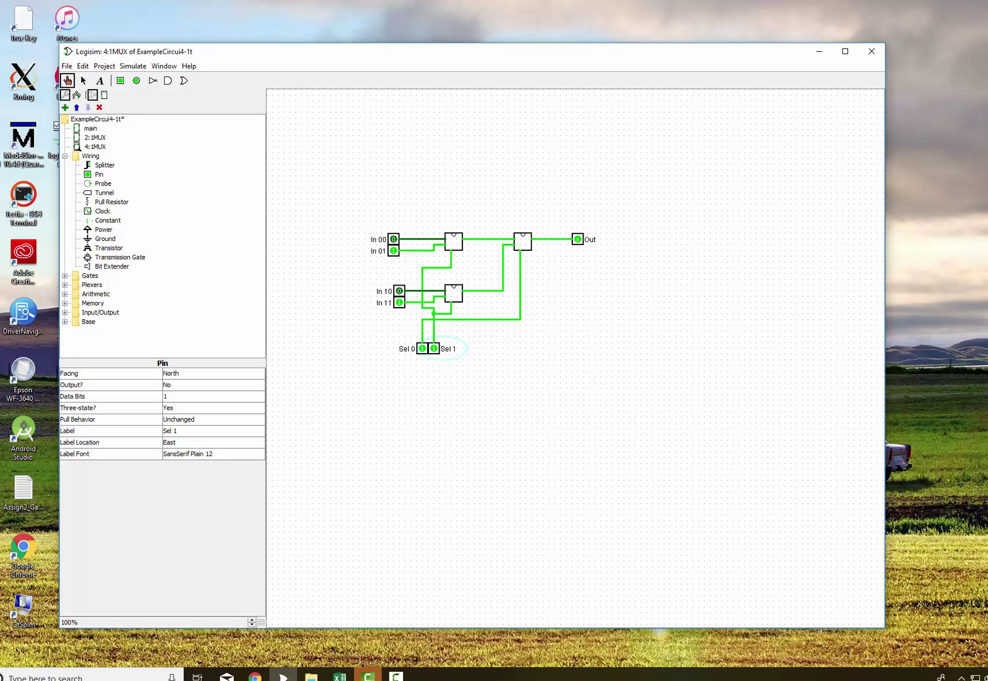
click(255, 677)
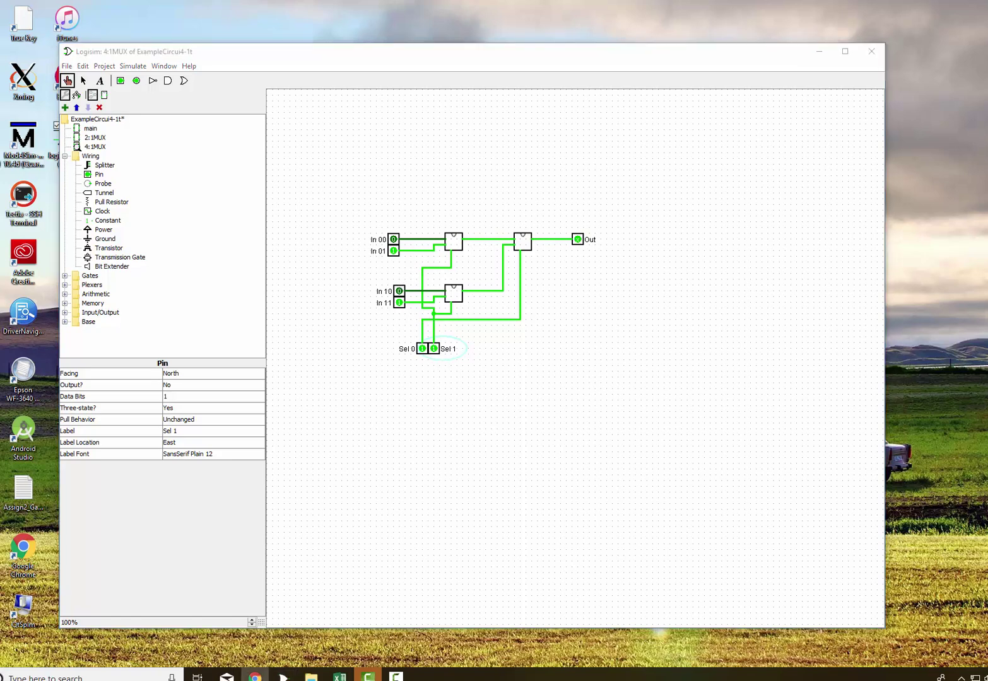